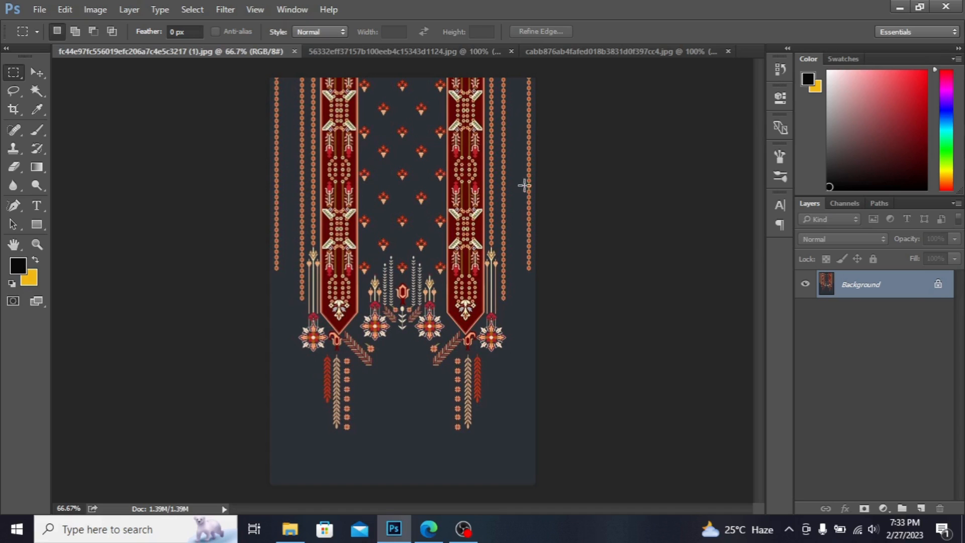
- Look through the three open source images: the embroidered panel design, the red damask pattern and the arch border
left_click(590, 50)
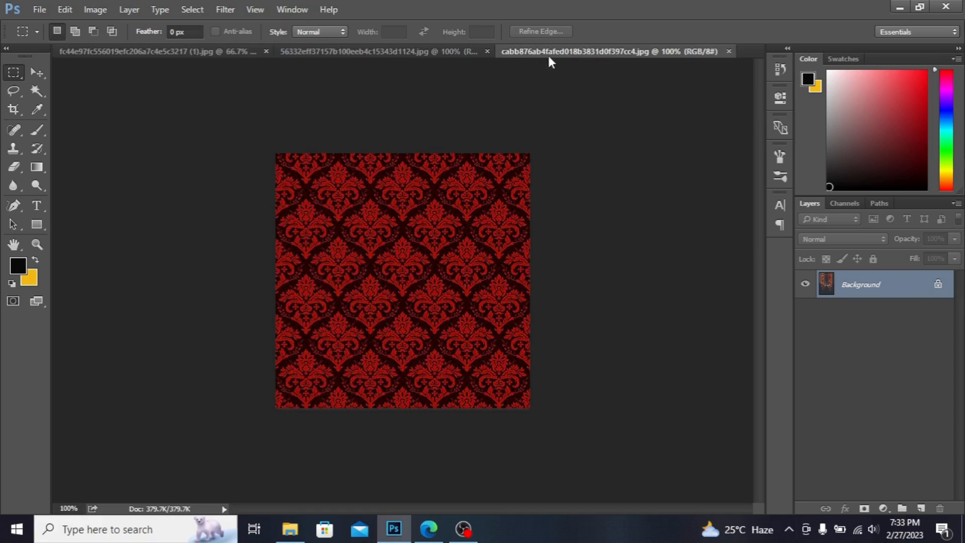
left_click(419, 55)
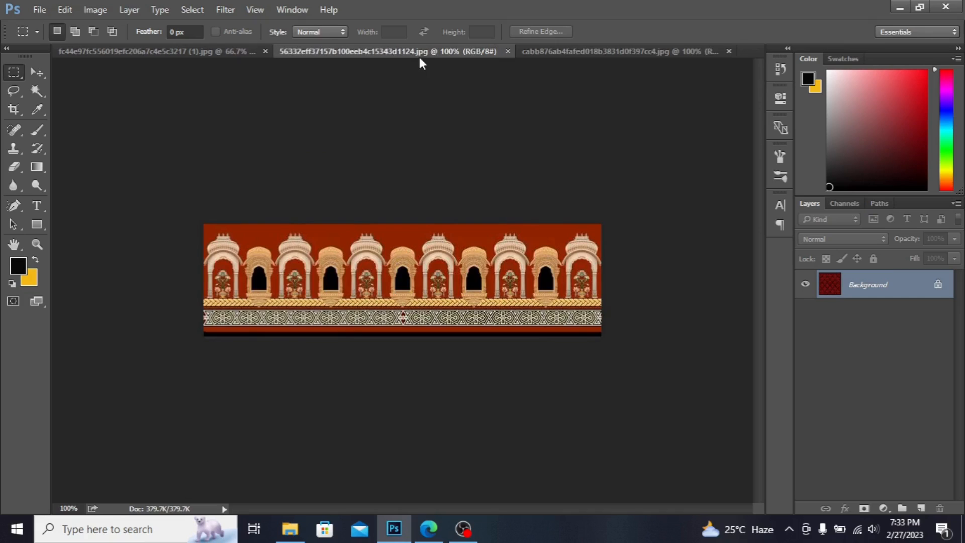
left_click(201, 51)
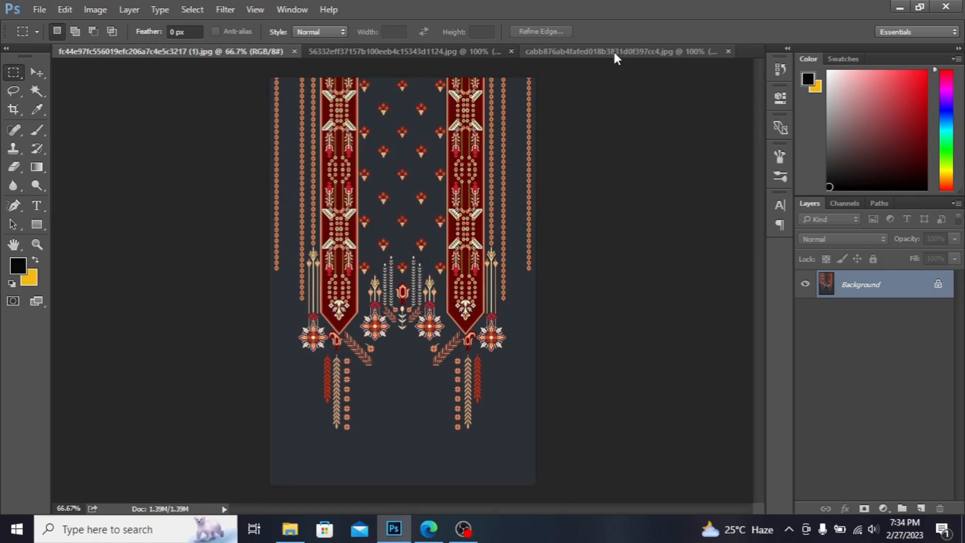
left_click(423, 50)
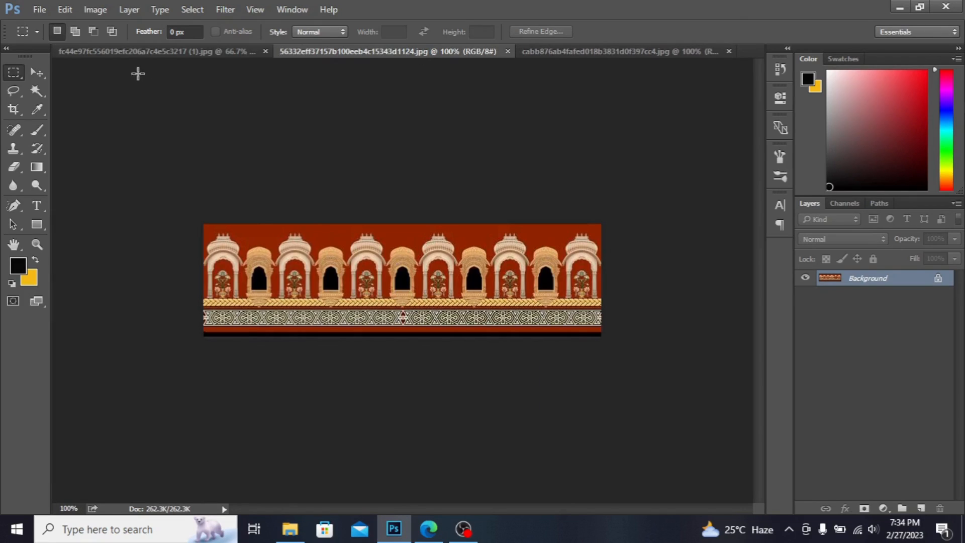
- Create a new 40 × 42 inch RGB document at 300 pixels/inch with a white background, and unlock its background layer
left_click(44, 7)
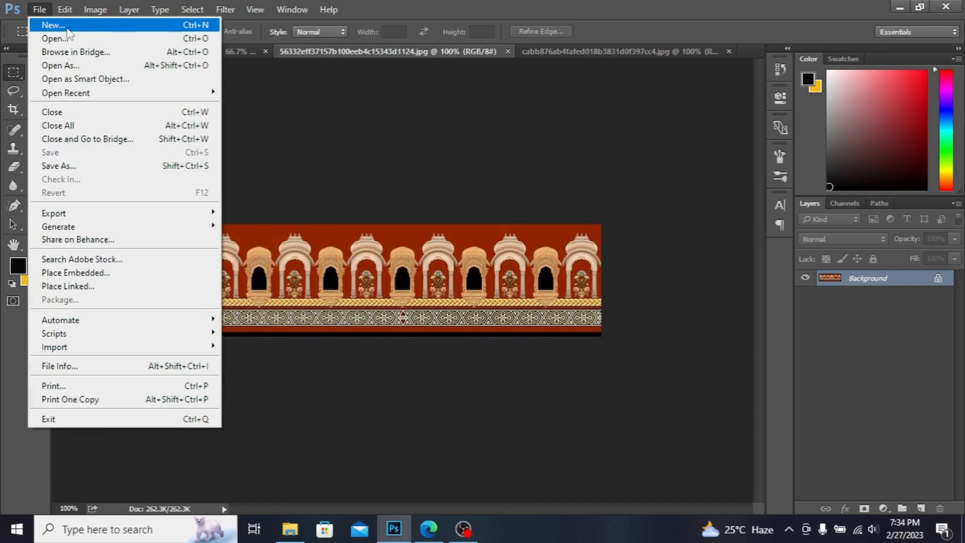
left_click(66, 27)
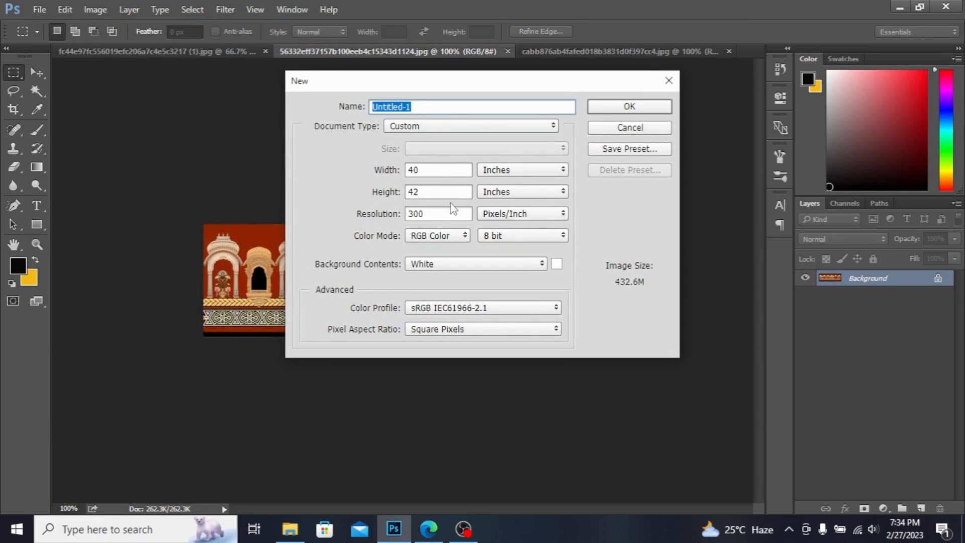
left_click(638, 107)
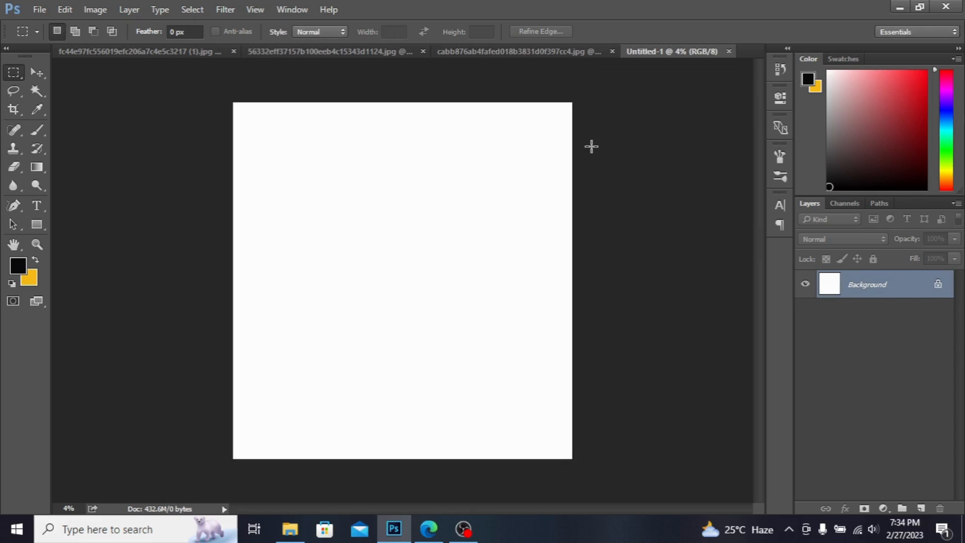
left_click(938, 285)
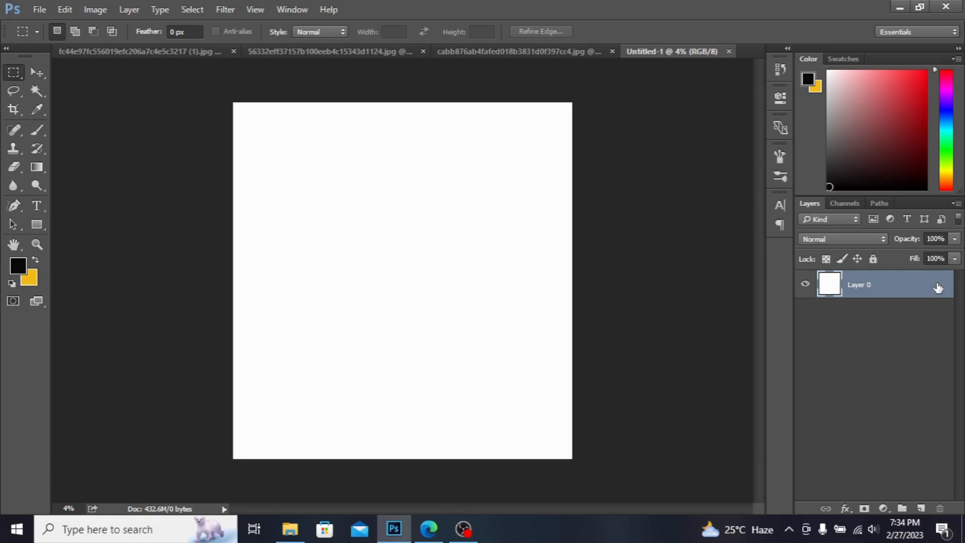
double_click(933, 288)
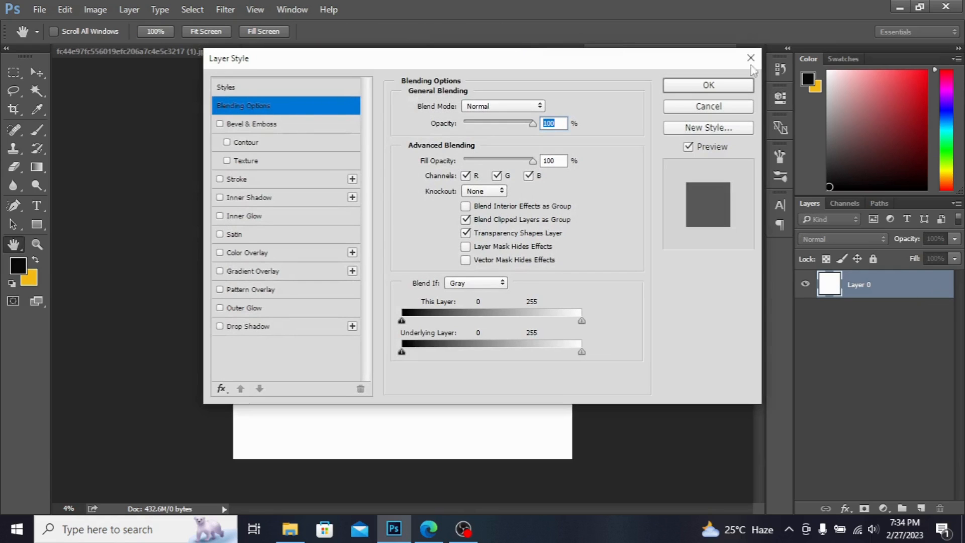
left_click(750, 59)
- Resample the red damask pattern image to a resolution of 300 pixels/inch
left_click(508, 50)
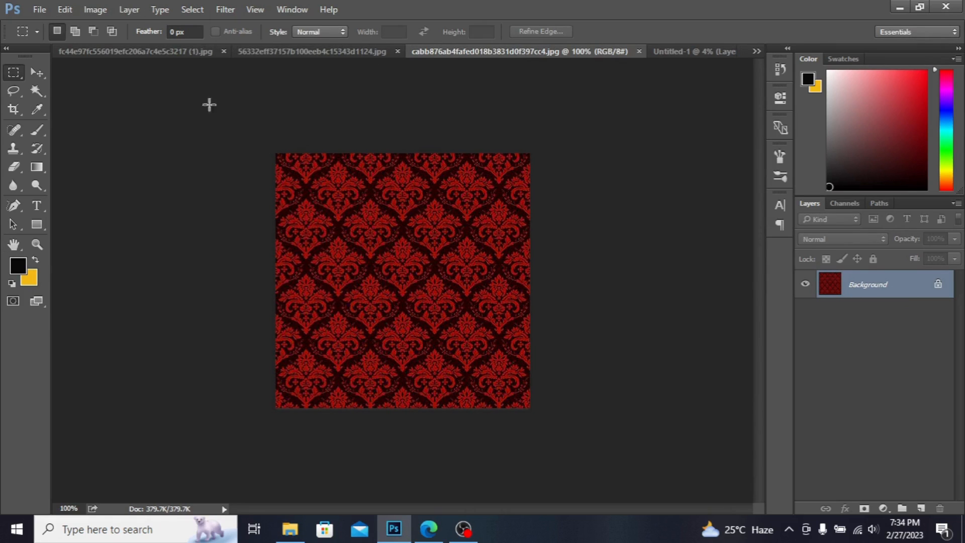
left_click(100, 7)
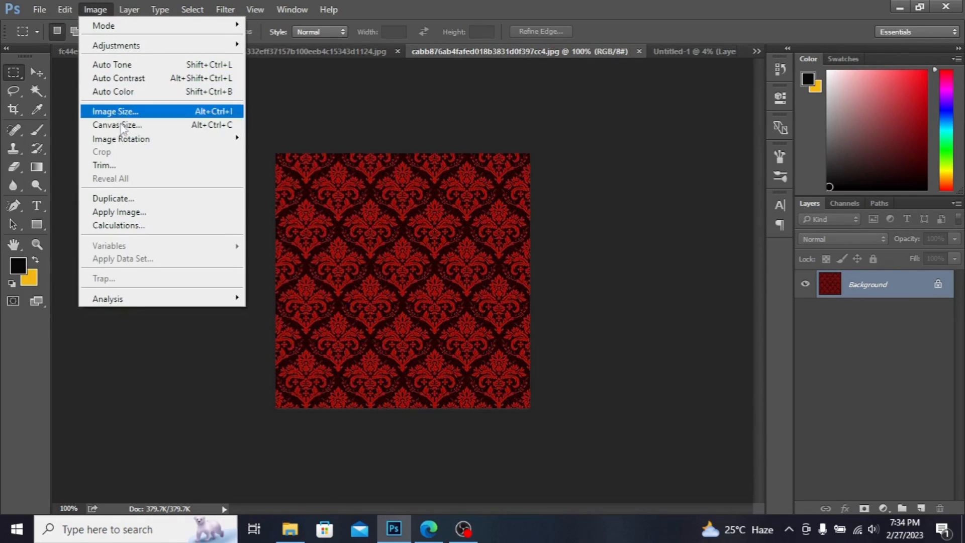
left_click(129, 111)
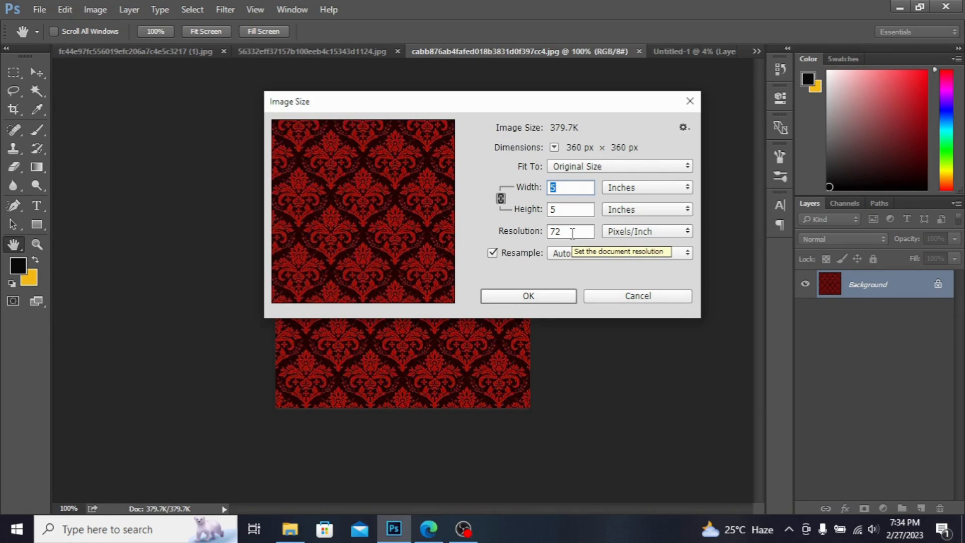
left_click(564, 232)
key("BackSpace")
key("BackSpace")
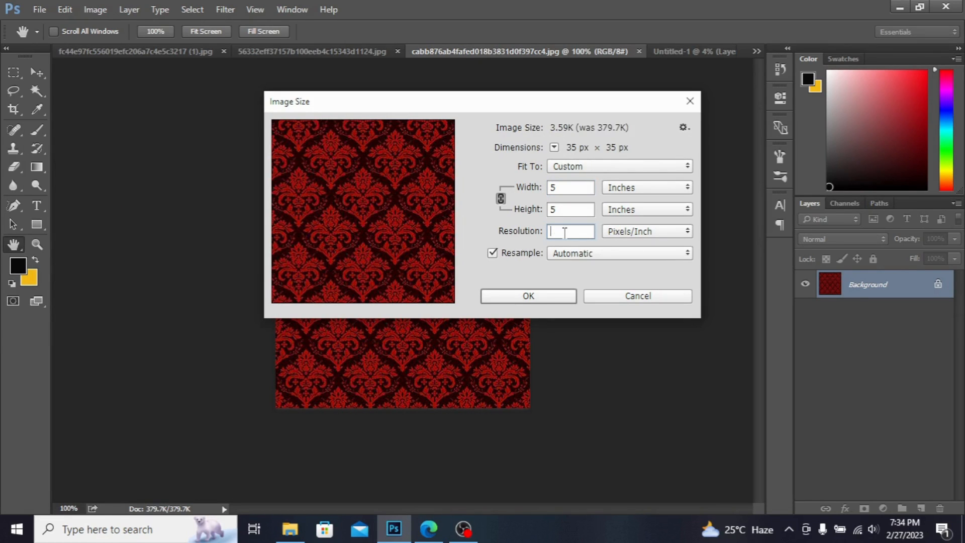
type("300")
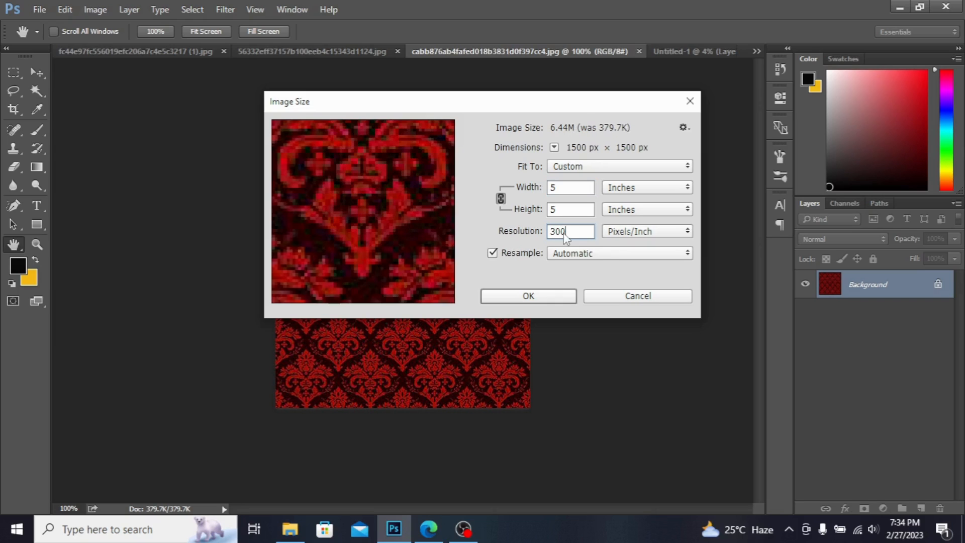
left_click(548, 294)
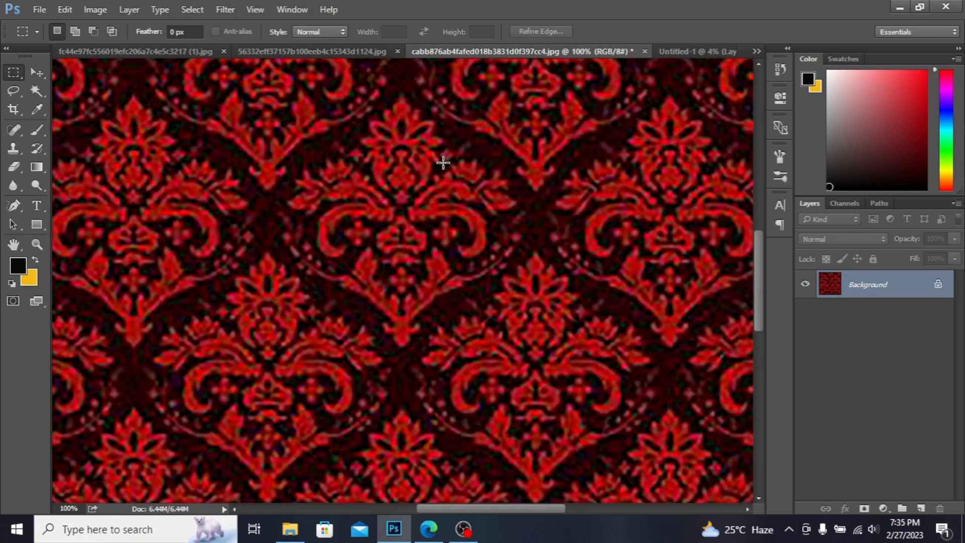
- Unlock the damask image's background layer and bring the pattern into the Untitled-1 document
key("ctrl+minus")
key("ctrl+minus")
key("ctrl+minus")
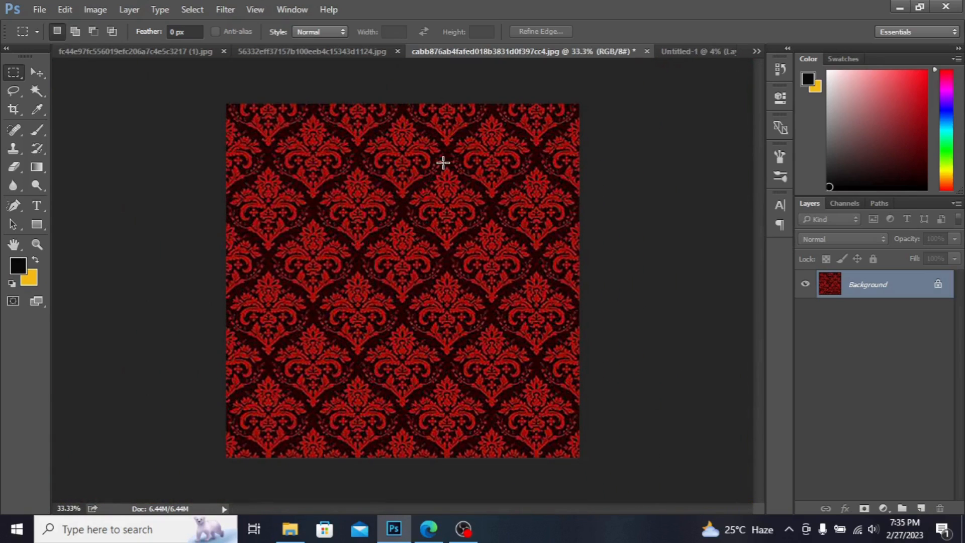
double_click(944, 285)
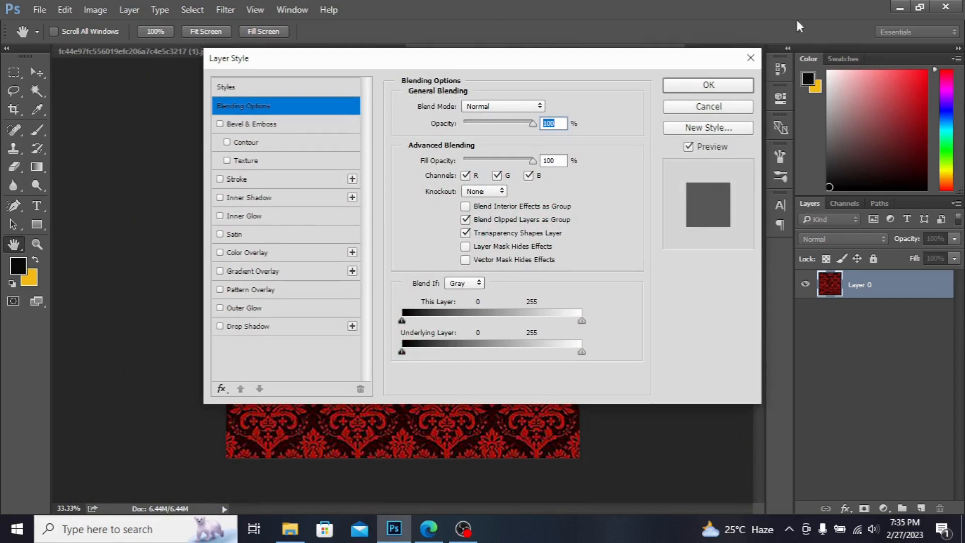
left_click(751, 58)
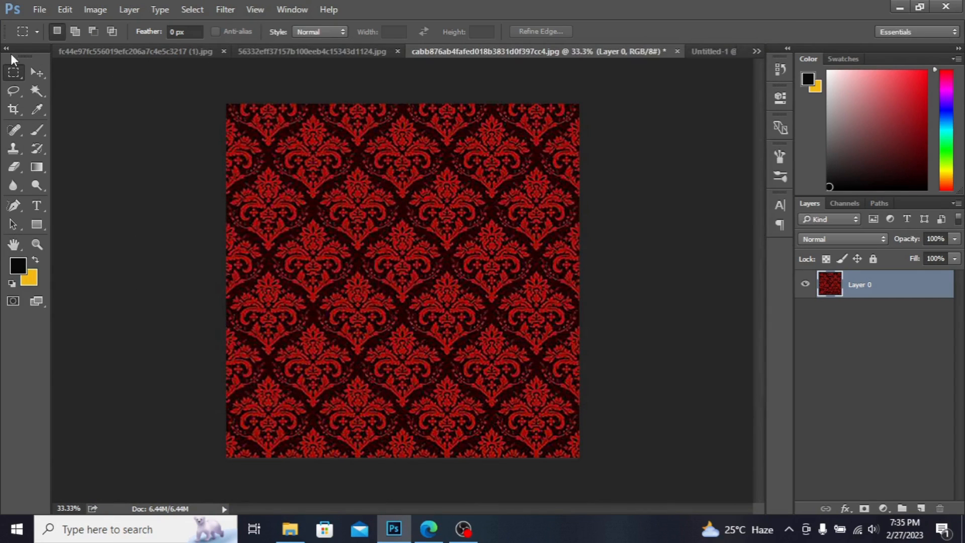
left_click(33, 72)
left_click_drag(354, 237, 413, 241)
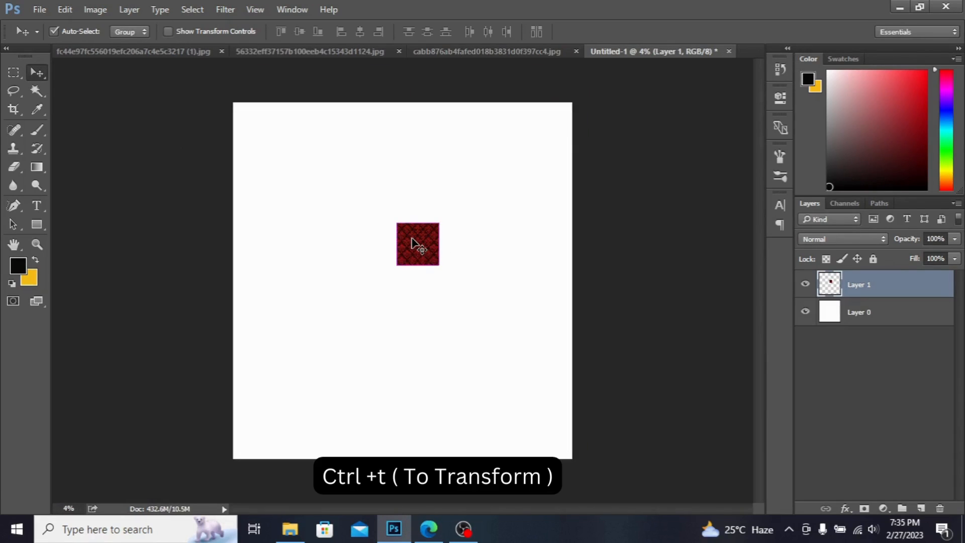
- Scale the damask tile proportionally to 265% and move it into the upper-left corner of the canvas
key("ctrl+t")
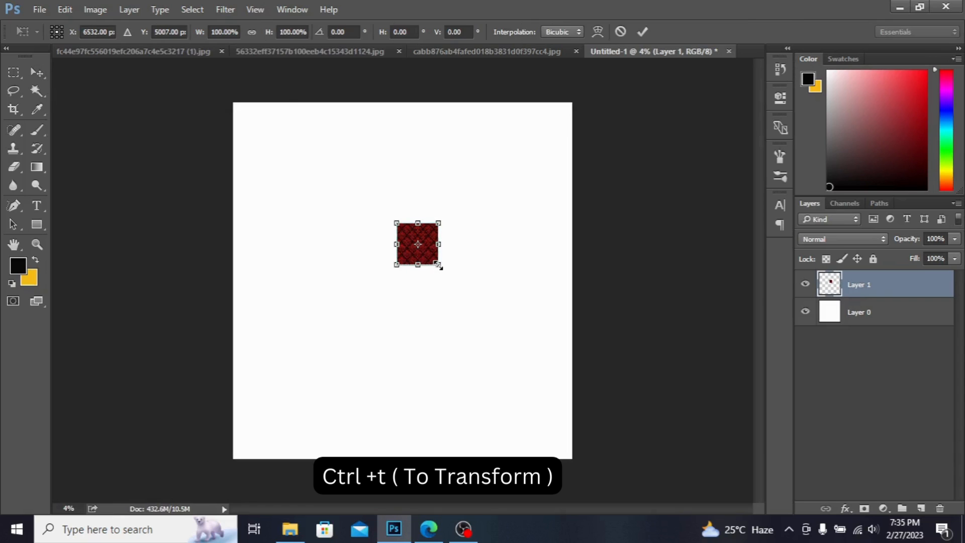
left_click_drag(439, 266, 476, 298)
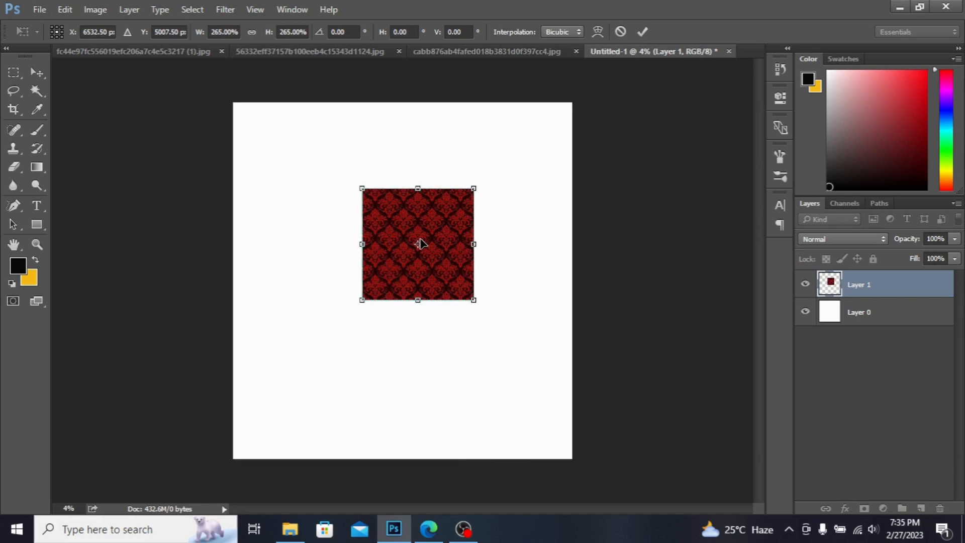
left_click_drag(425, 223, 415, 131)
key("Return")
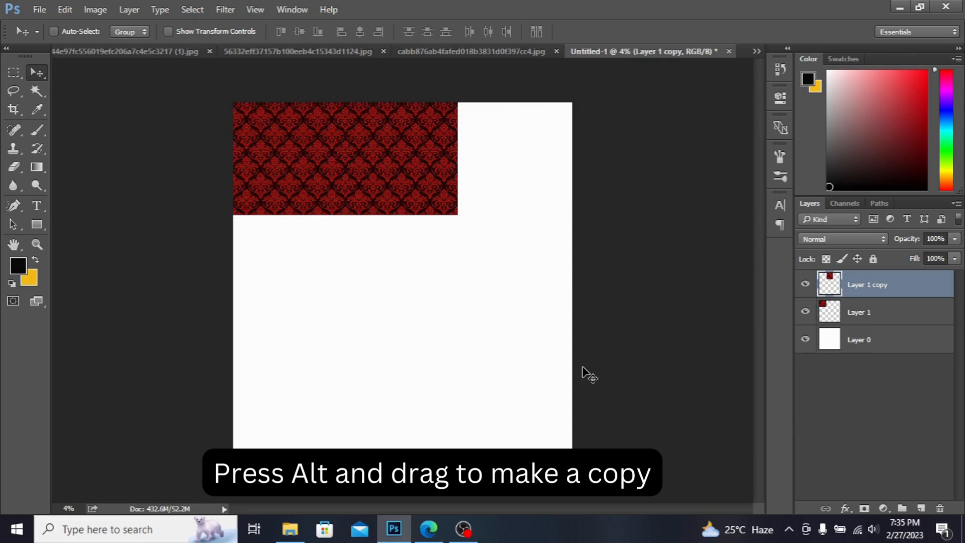
- Align a copy of the damask tile seamlessly beside the first tile and merge the two layers
key("ctrl+plus")
key("ctrl+plus")
key("ctrl+plus")
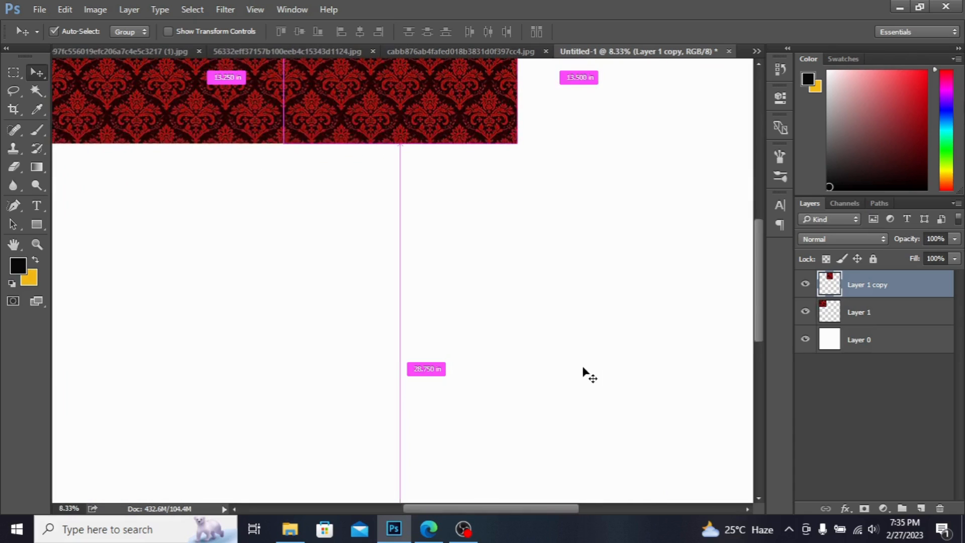
left_click_drag(759, 291, 758, 233)
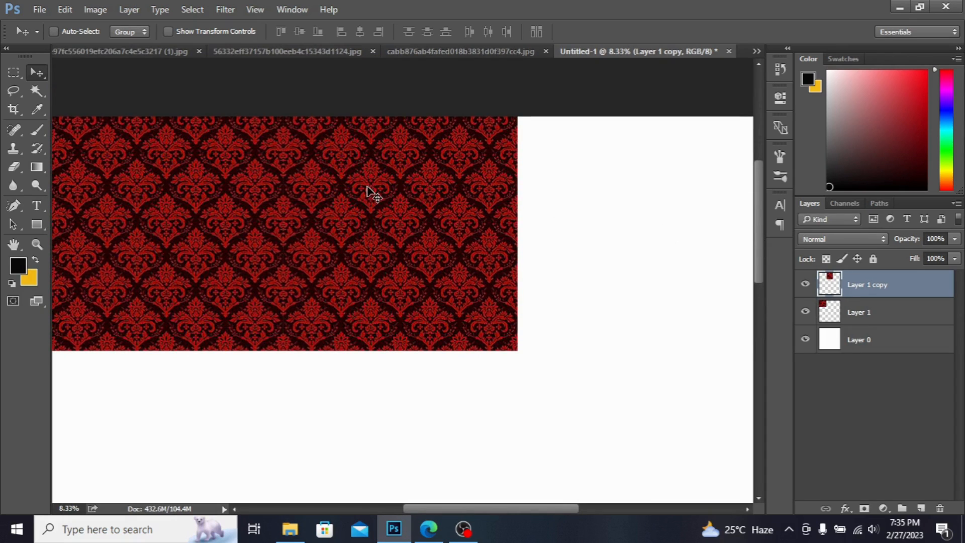
mouse_move(366, 186)
left_mouse_down()
mouse_move(430, 190)
mouse_move(366, 192)
left_mouse_up()
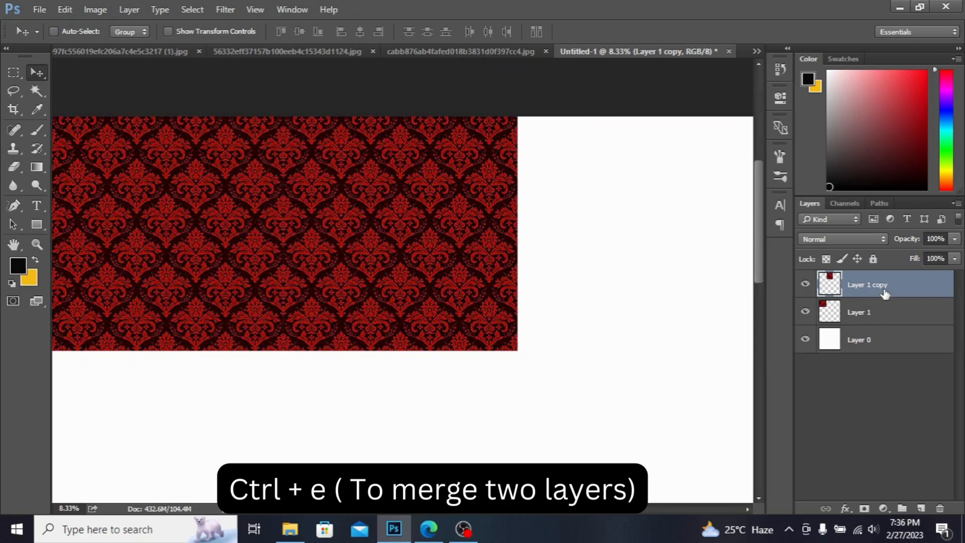
key("ctrl+e")
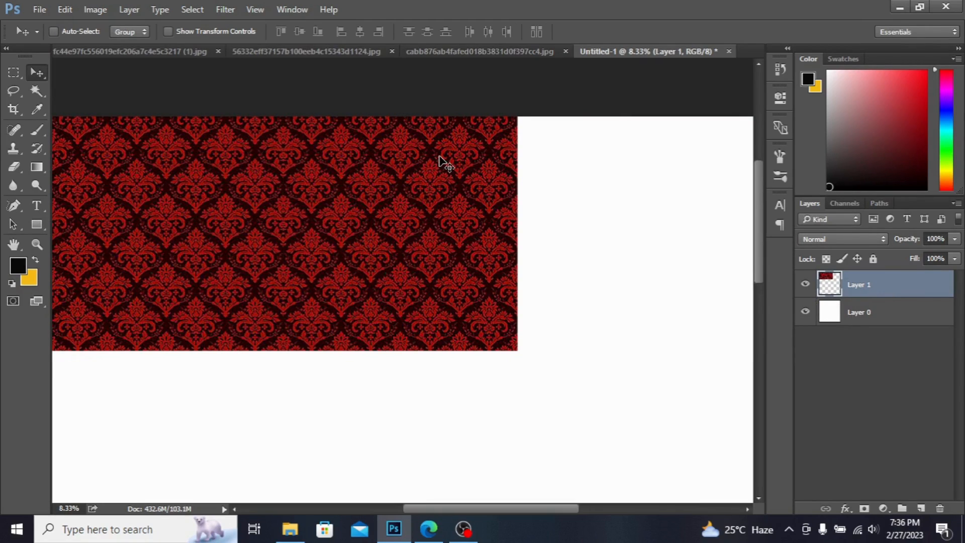
- Copy the merged pattern across to the canvas's right edge, match the motifs at the seam, and merge the layers
key("ctrl+minus")
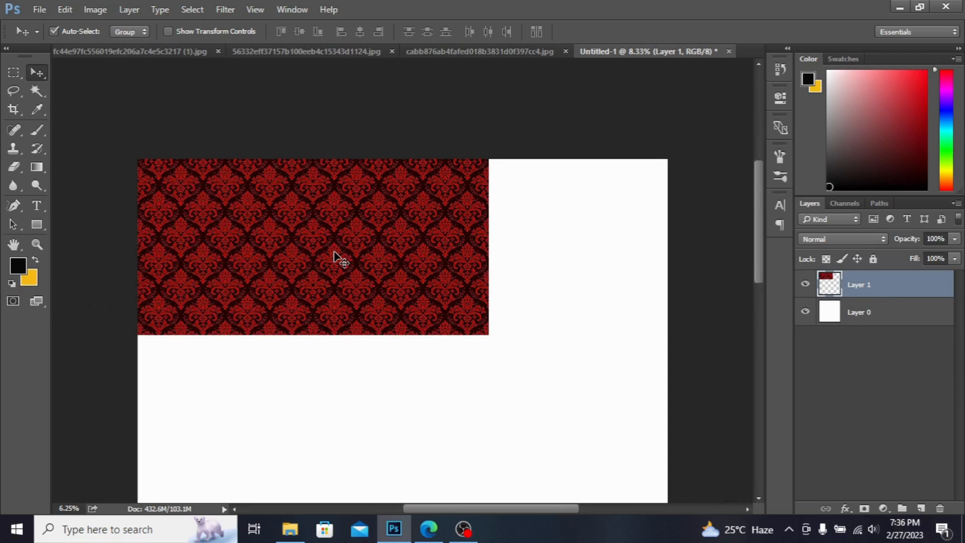
left_click_drag(613, 252, 667, 253)
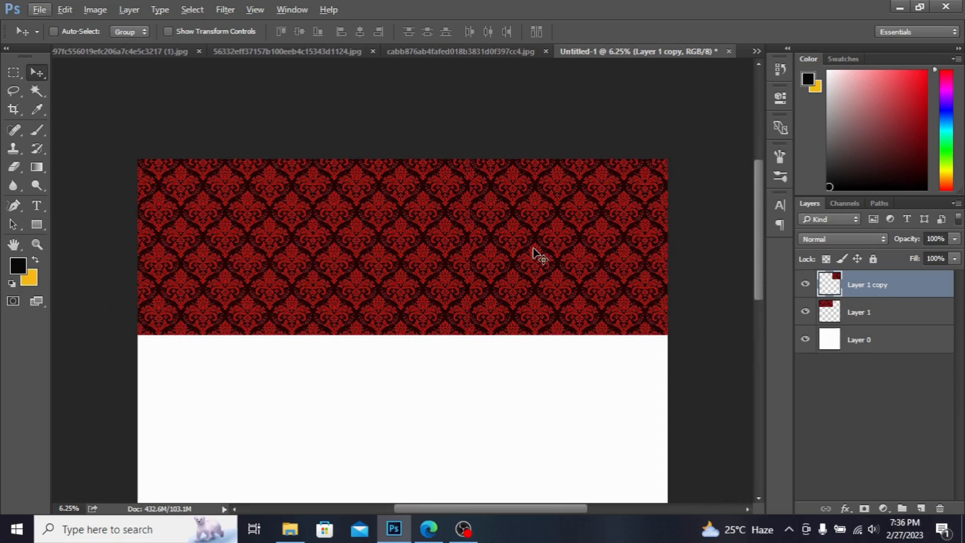
left_click_drag(537, 254, 556, 250)
key("ctrl+e")
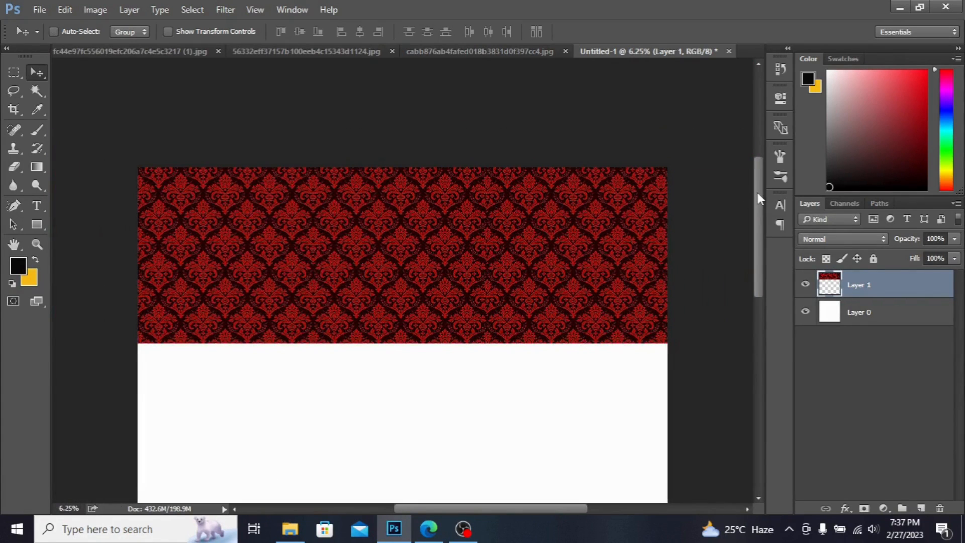
- Copy the full-width pattern strip below itself, shift it up until the motifs match, and merge the two layers
left_click_drag(757, 192, 758, 218)
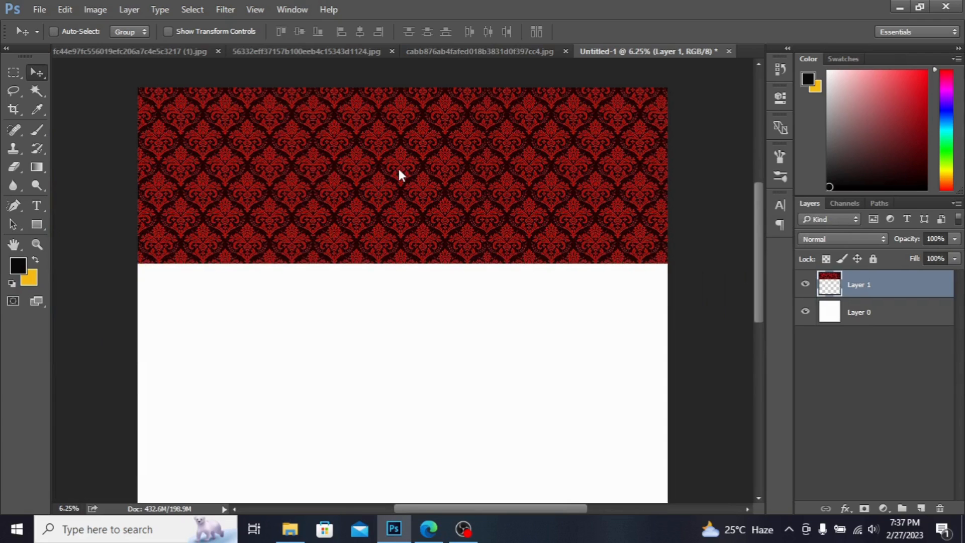
left_click_drag(398, 179, 402, 348)
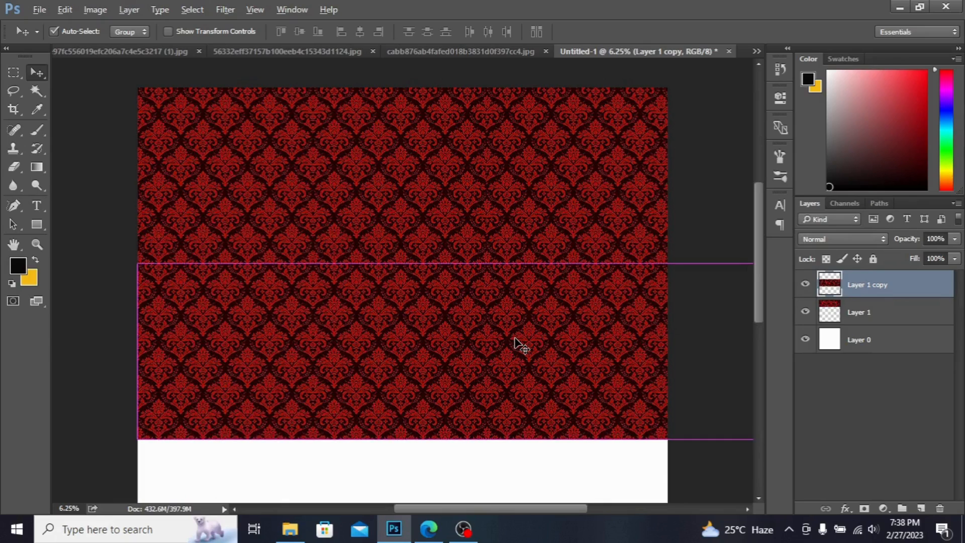
key("ctrl+plus")
left_click_drag(243, 328, 241, 299)
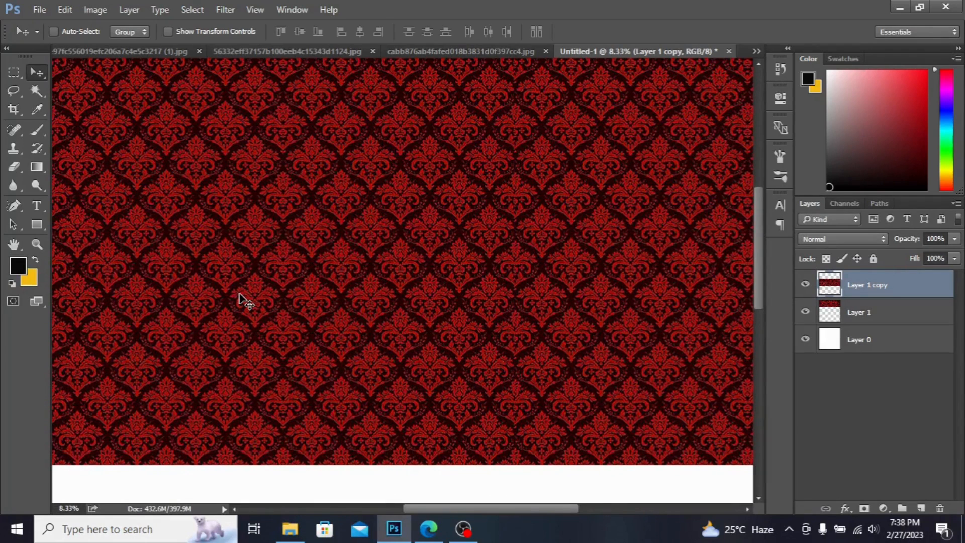
key("ctrl+minus")
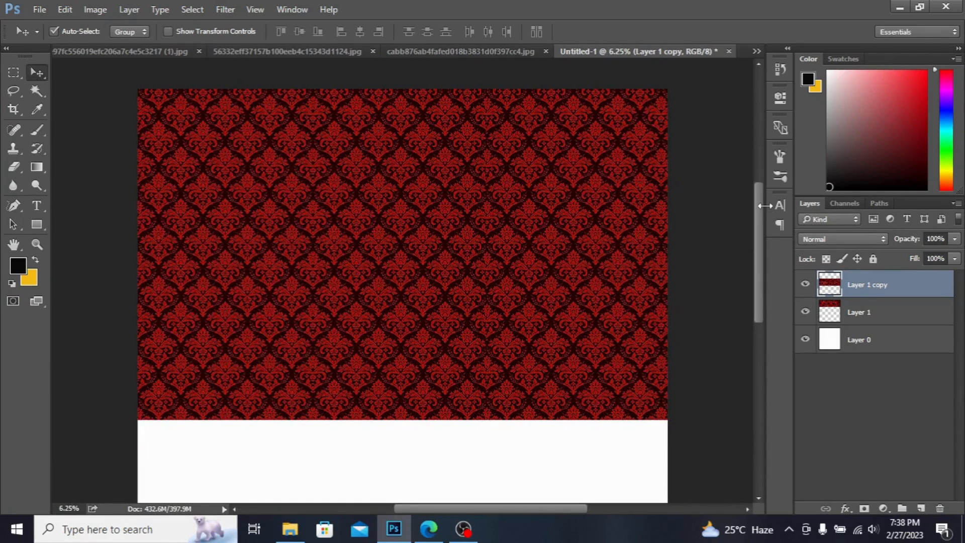
key("ctrl+e")
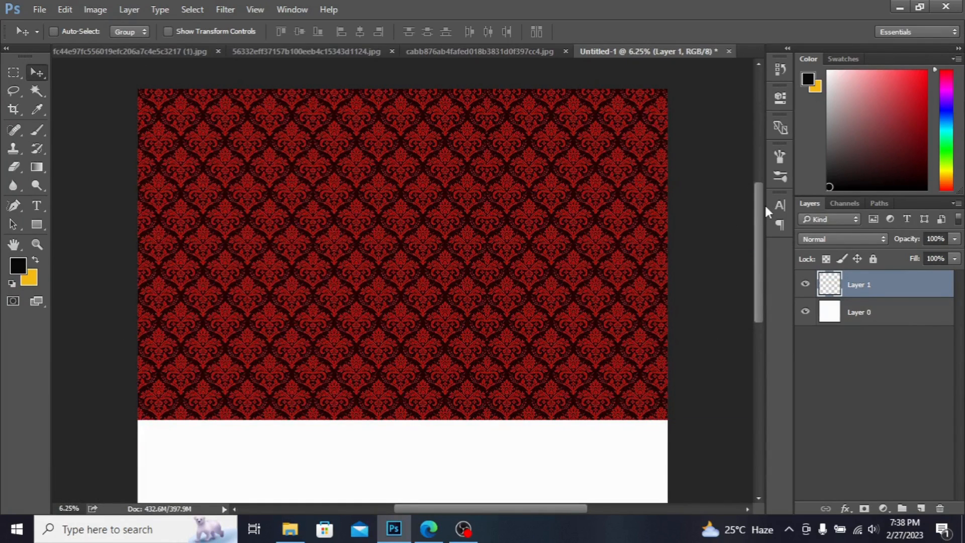
left_click_drag(759, 218, 762, 271)
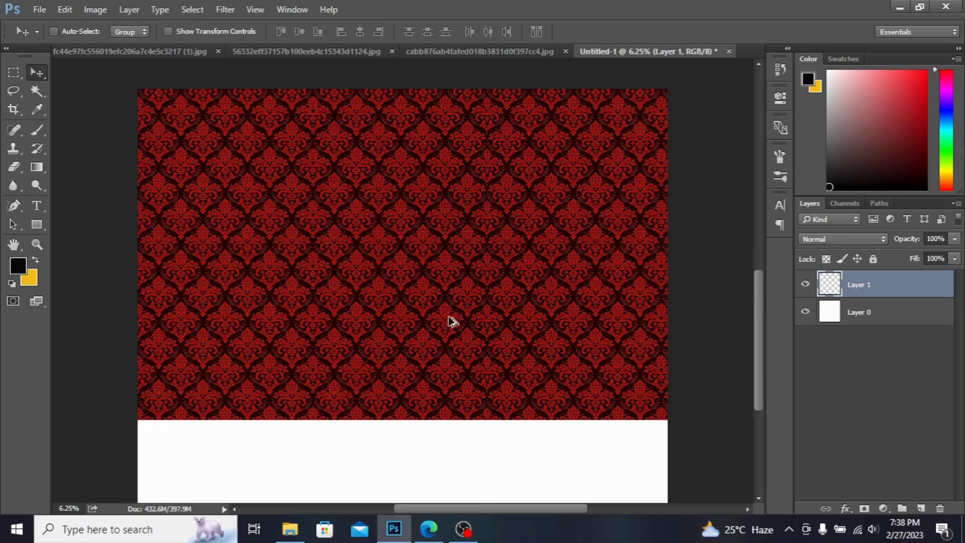
- Copy the damask pattern down to the canvas's bottom edge, match the motifs at the seam, and merge the layers
left_click_drag(452, 321, 463, 379)
mouse_move(473, 300)
left_mouse_down()
mouse_move(468, 336)
mouse_move(467, 327)
mouse_move(495, 331)
mouse_move(481, 307)
left_mouse_up()
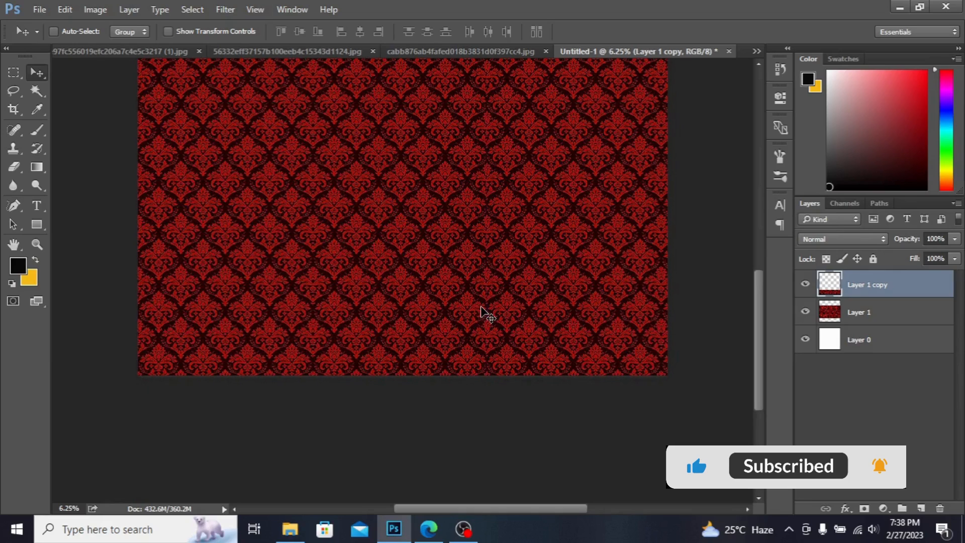
key("ctrl")
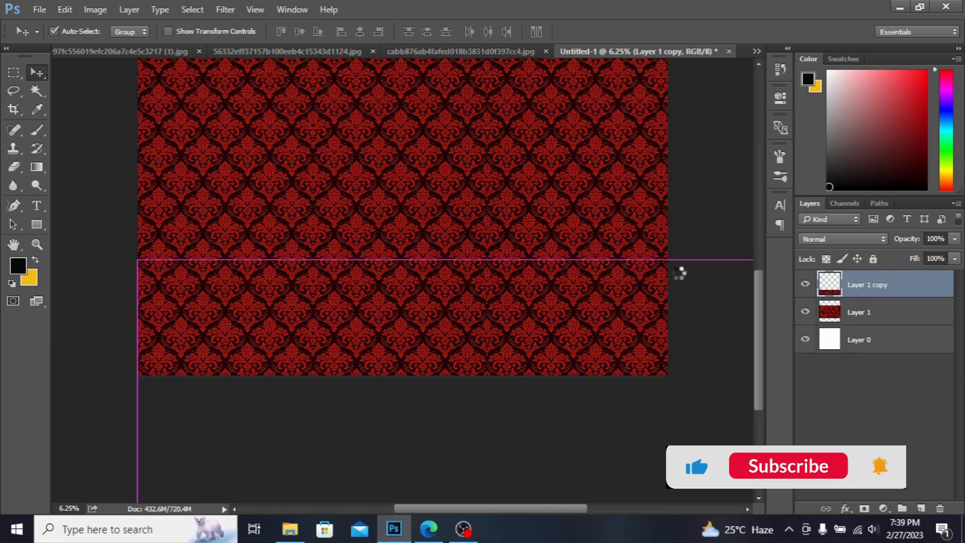
- Rename the merged damask layer as pattern and set its opacity to 87%
double_click(888, 285)
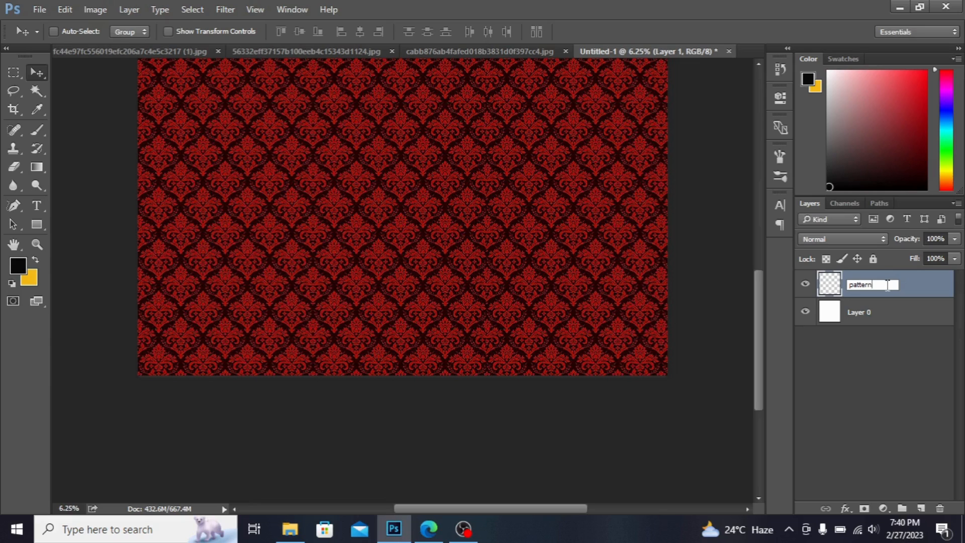
key("Return")
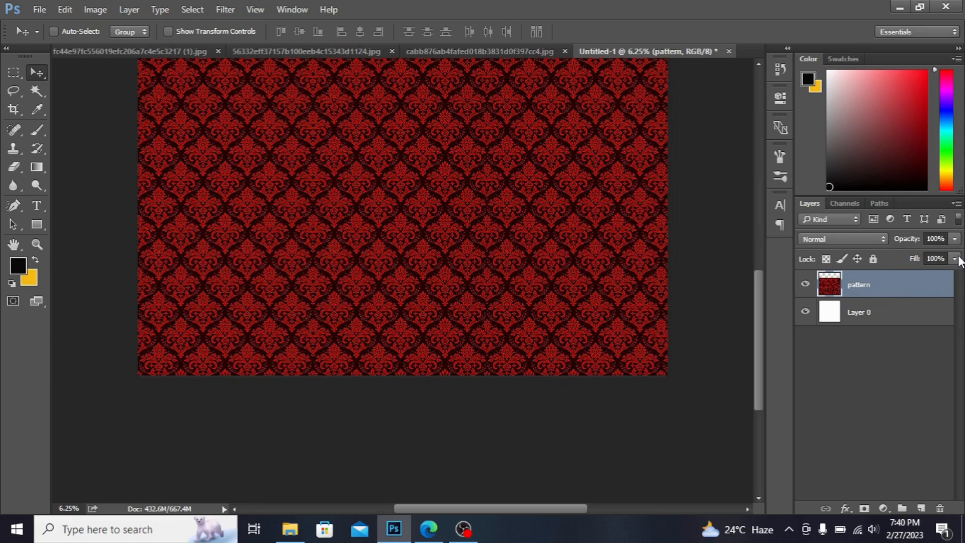
left_click(955, 238)
left_click_drag(916, 254, 946, 258)
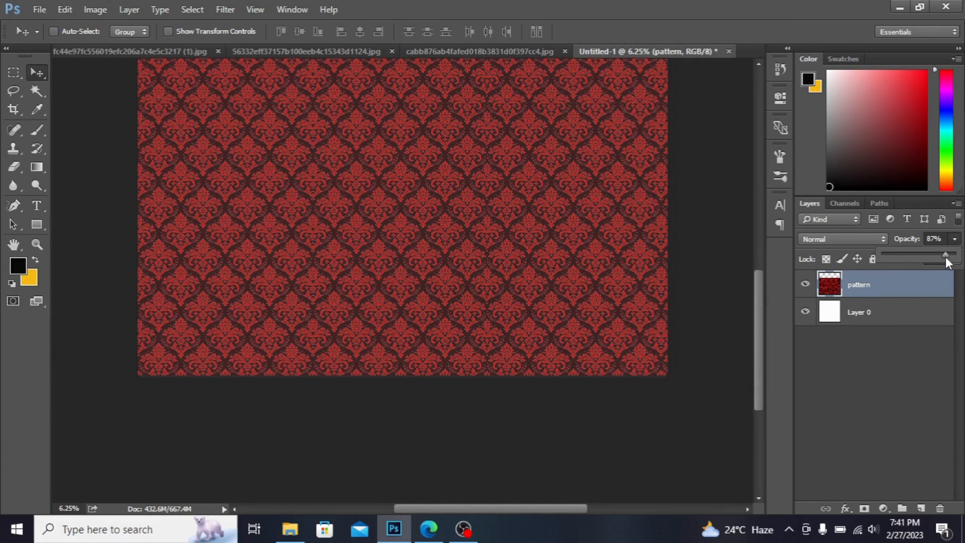
- Fill Layer 0 with black, and extend the pattern to the canvas's top edge with a merged copy
left_click(864, 320)
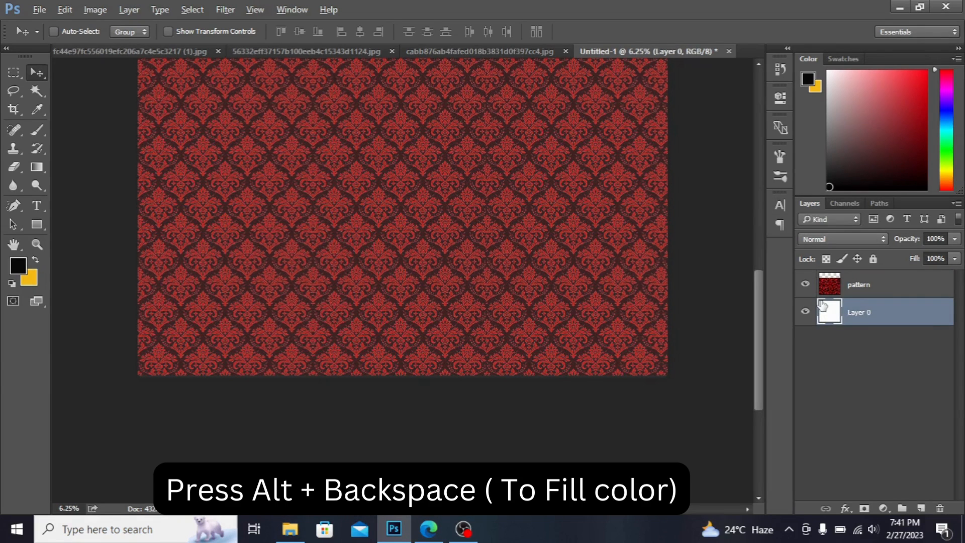
key("alt+BackSpace")
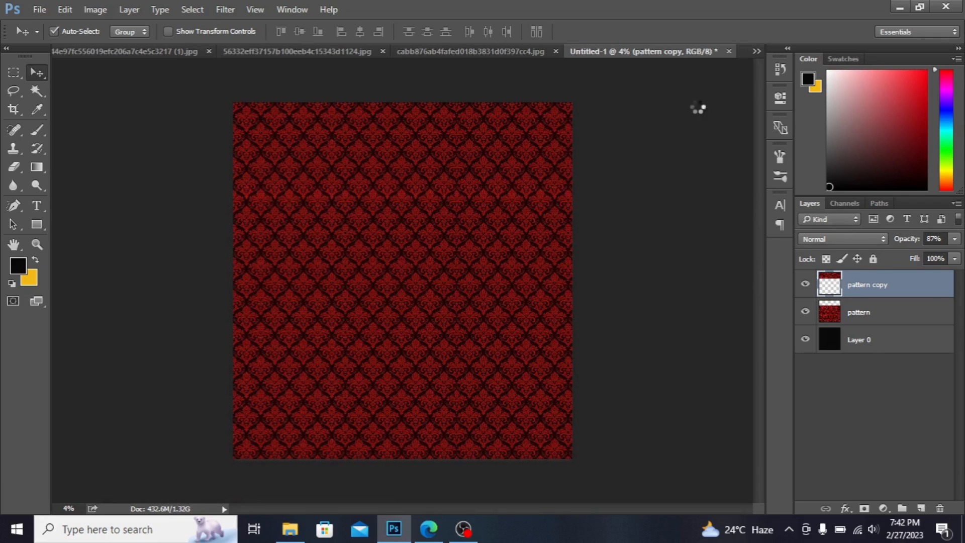
key("ctrl+e")
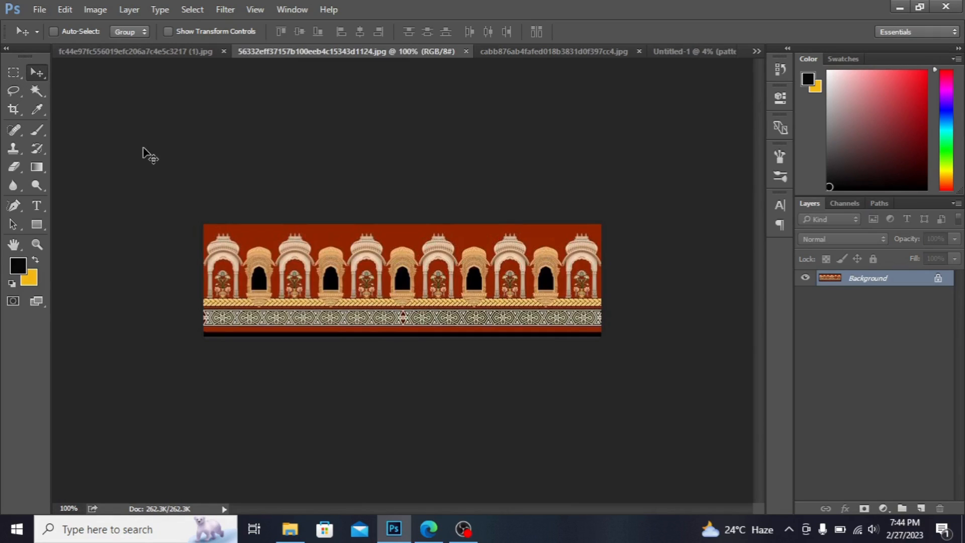
- Resample the arch border image to a resolution of 300 pixels/centimeter
left_click(95, 10)
left_click(158, 110)
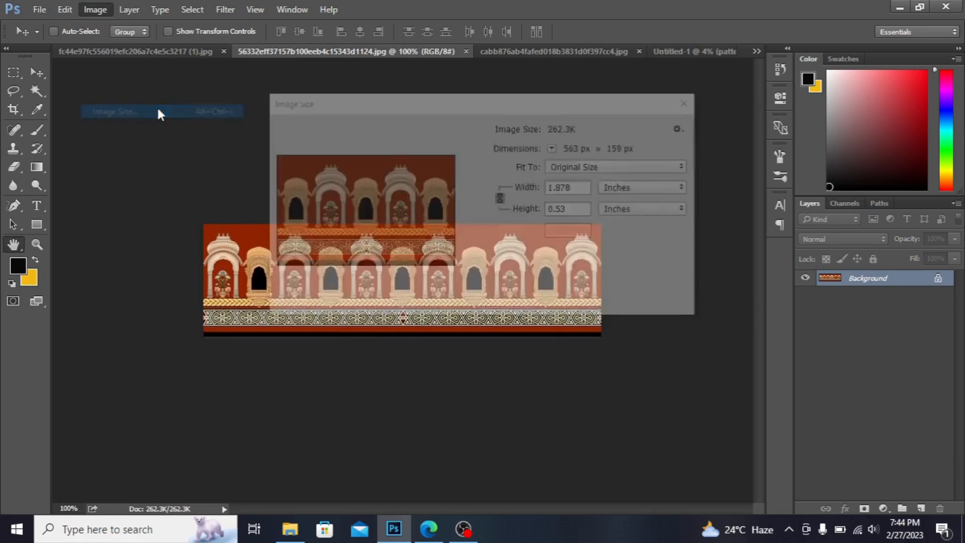
left_click(575, 231)
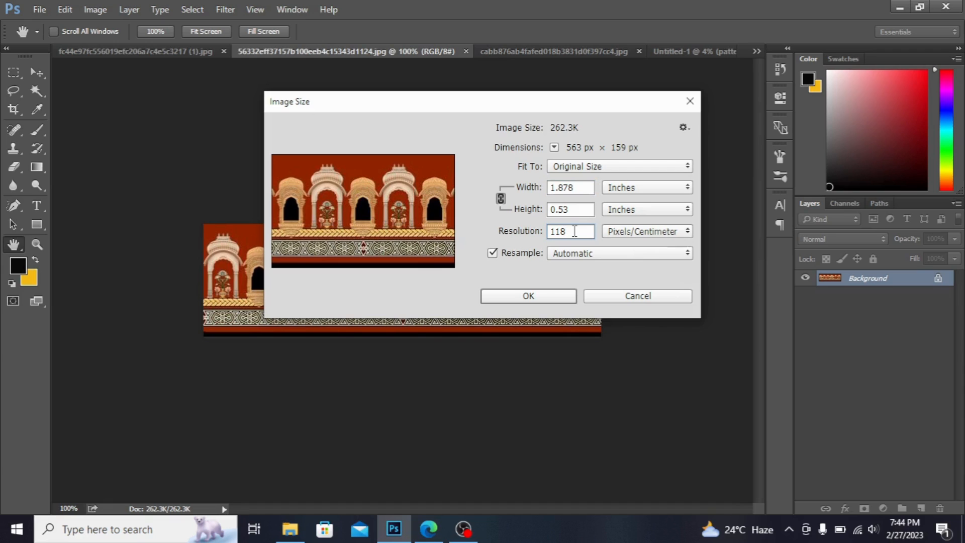
key("BackSpace")
key("BackSpace")
type("300")
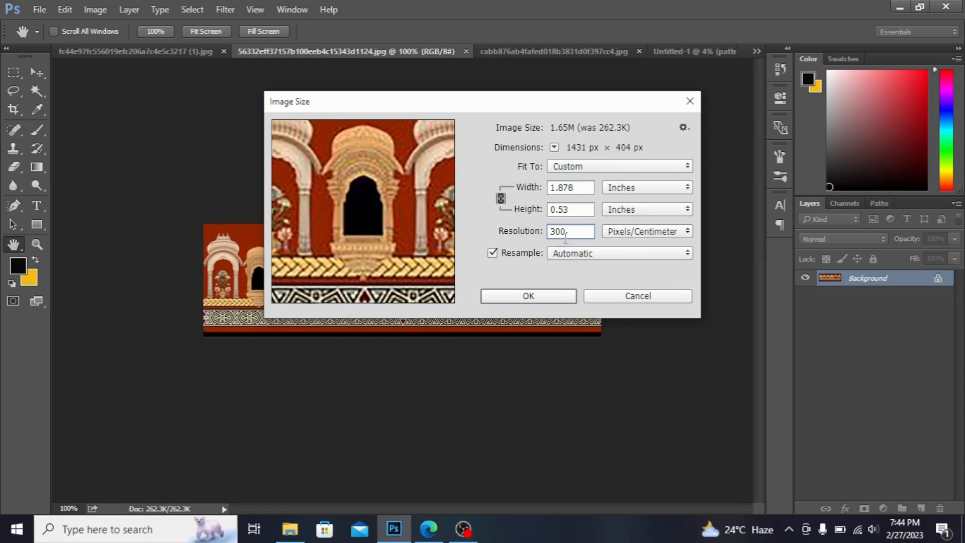
left_click(528, 296)
key("v")
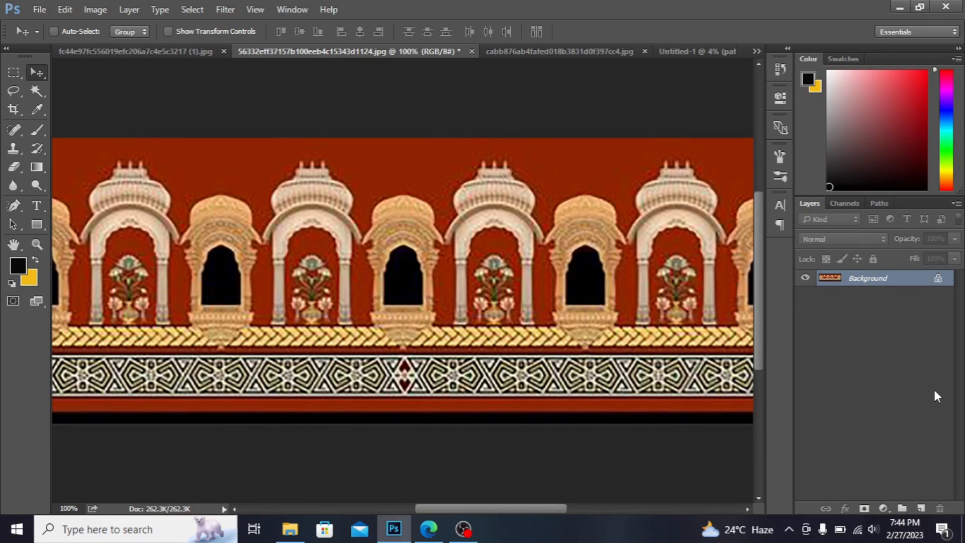
- Unlock the arch border image's background layer and copy it into the Untitled-1 design above the pattern layer
left_click(938, 278)
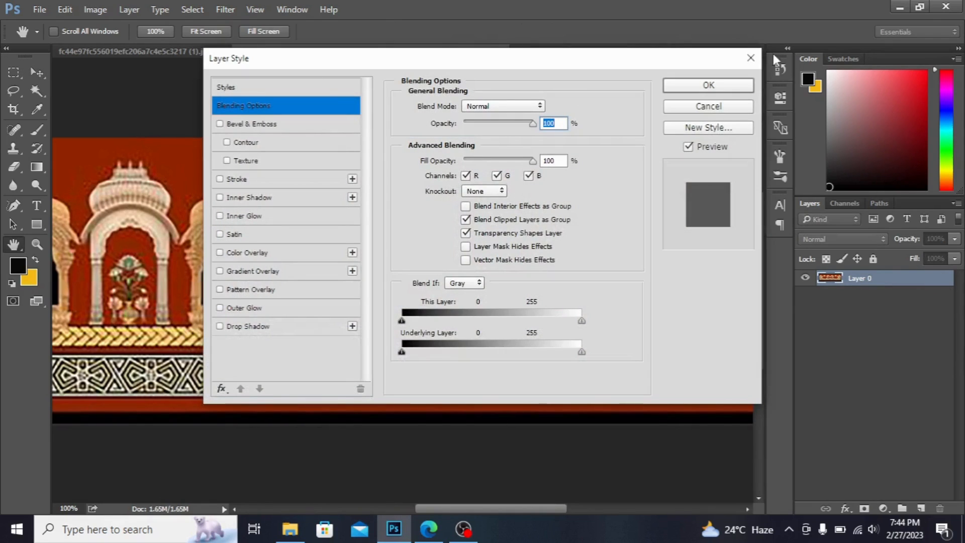
left_click(750, 58)
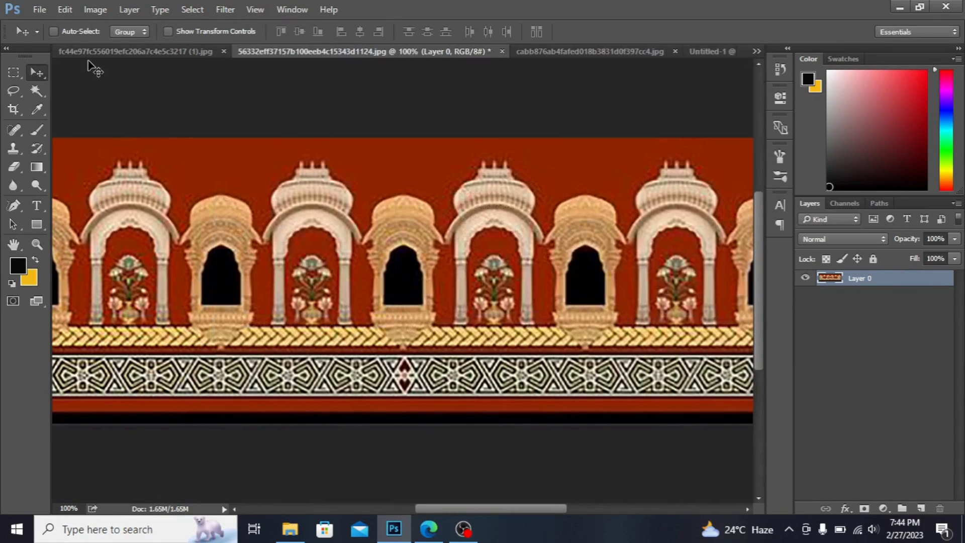
left_click_drag(241, 216, 673, 82)
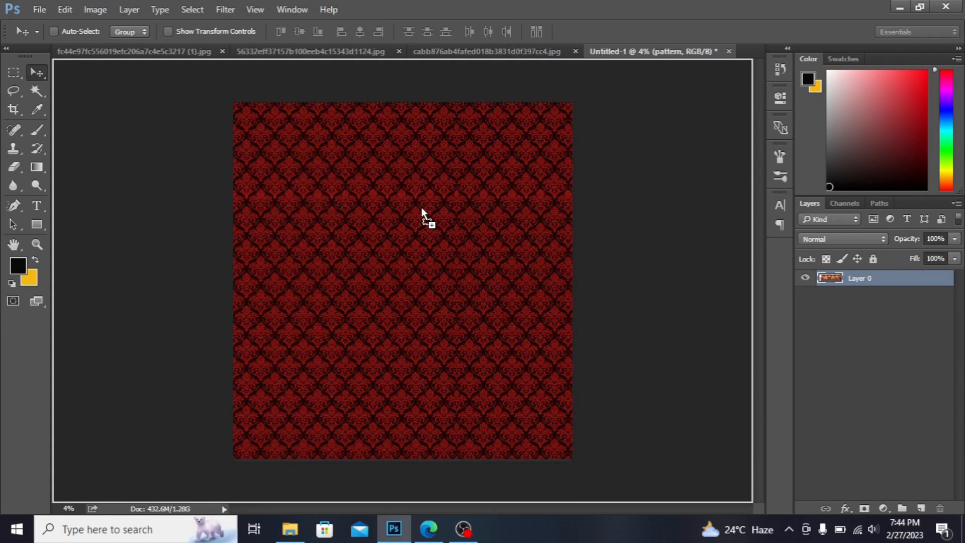
left_click_drag(421, 207, 421, 207)
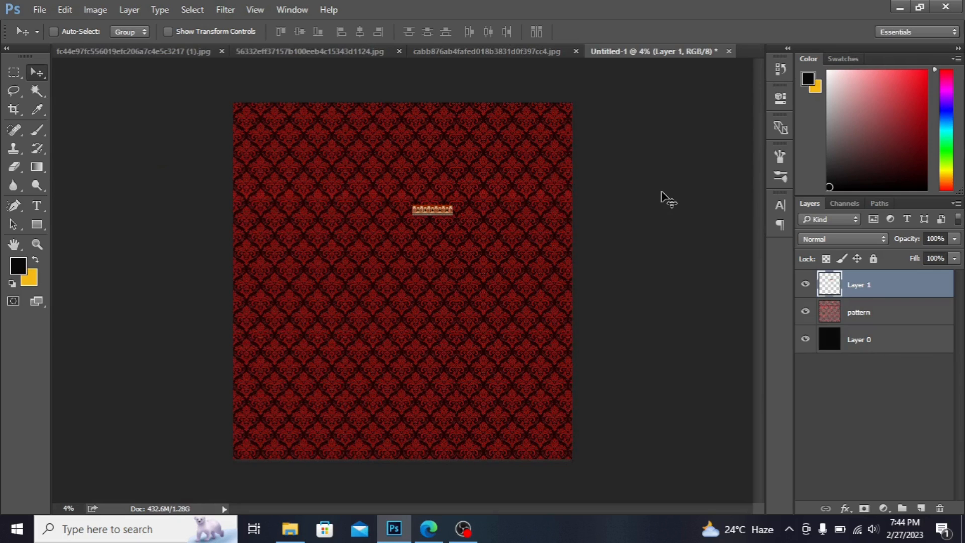
- Enlarge the arch border proportionally to about 24 inches wide and place it in the canvas's lower-left corner
key("ctrl+t")
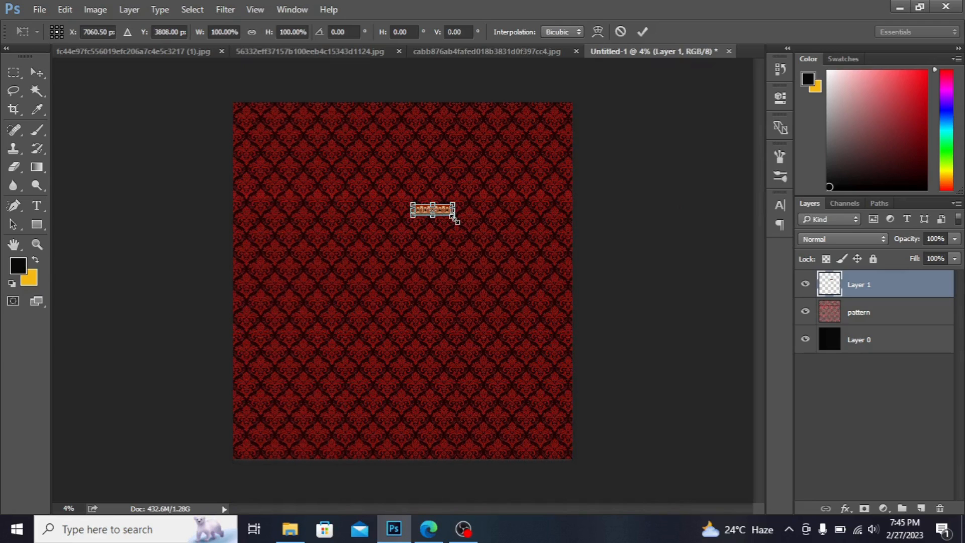
left_click_drag(507, 247, 534, 244)
left_click_drag(503, 206, 400, 431)
key("Return")
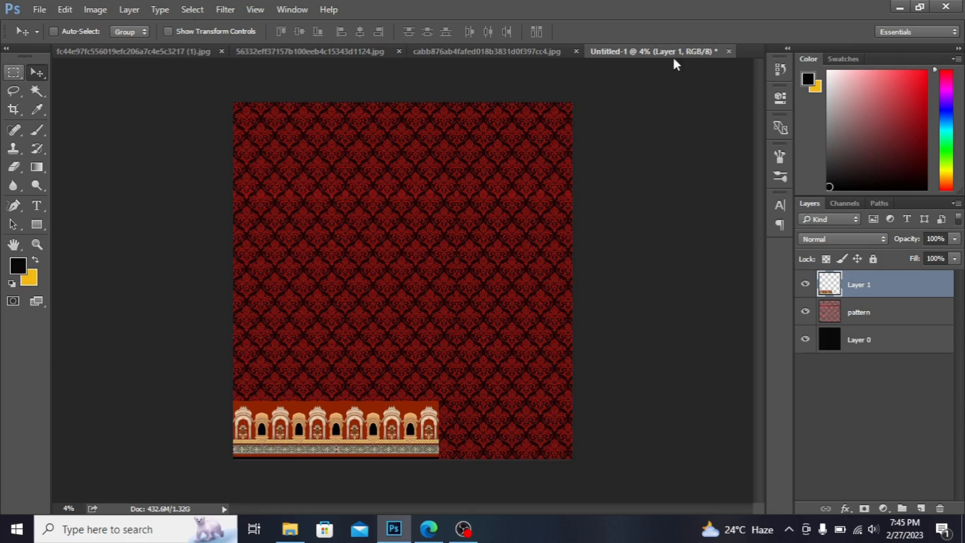
- Show the rulers and place a horizontal guide along the arch border's top edge at about 35 inches
key("b")
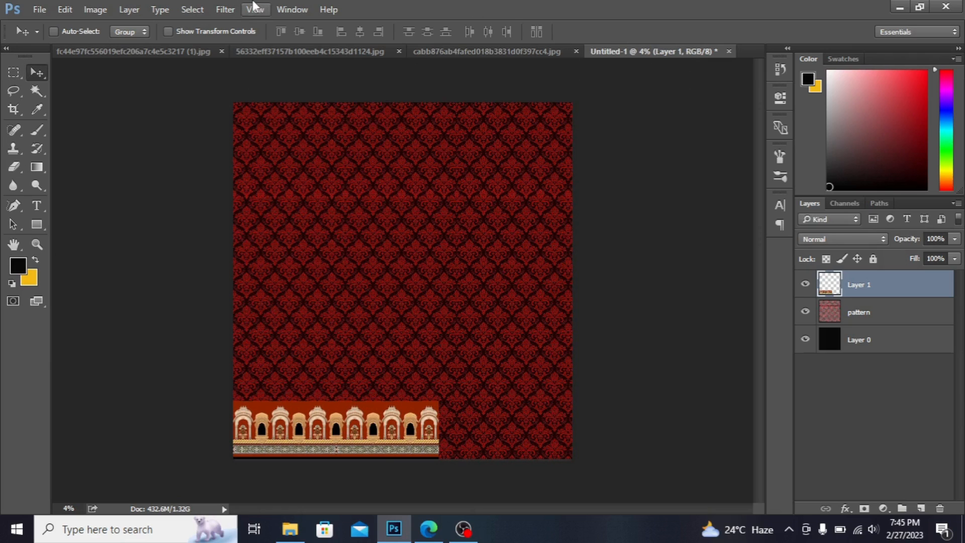
left_click(255, 9)
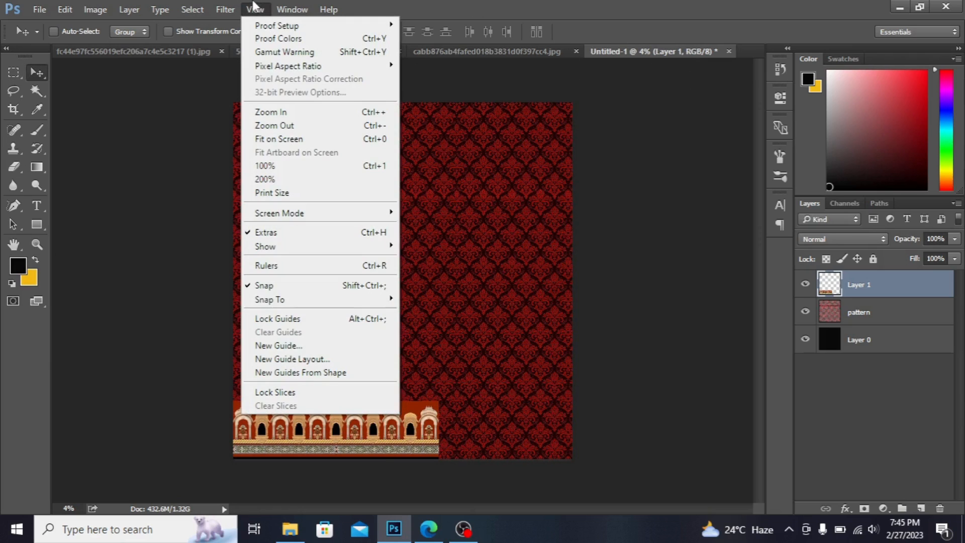
left_click(287, 267)
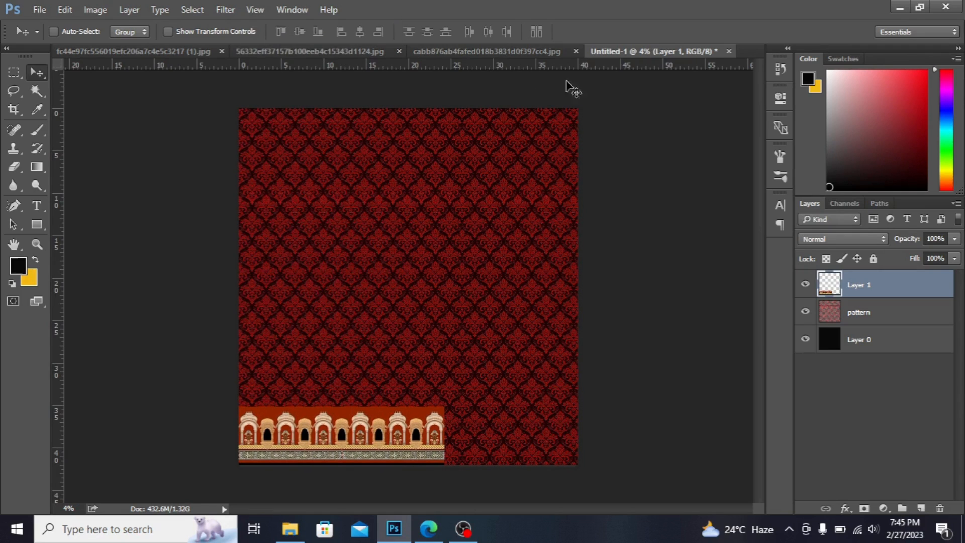
left_click(255, 9)
mouse_move(225, 9)
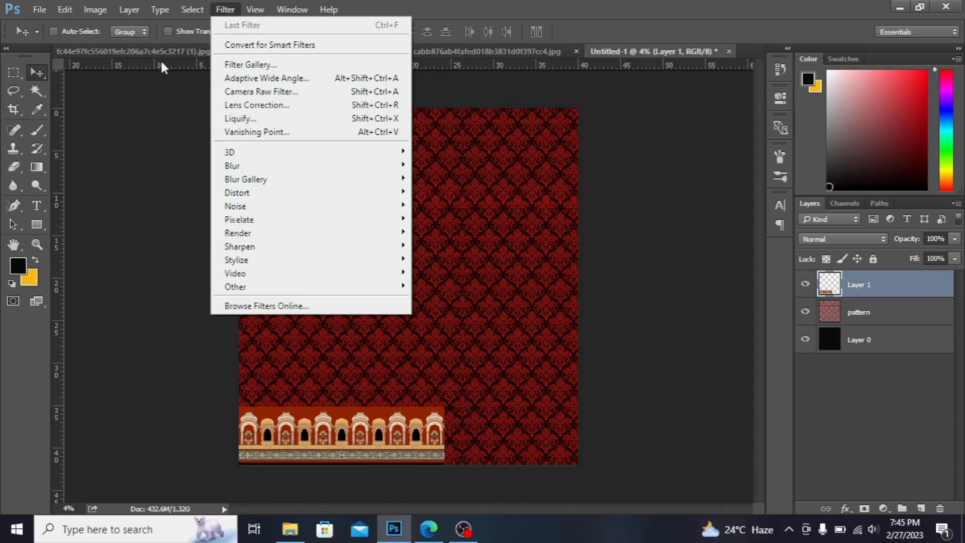
left_click_drag(161, 63, 312, 405)
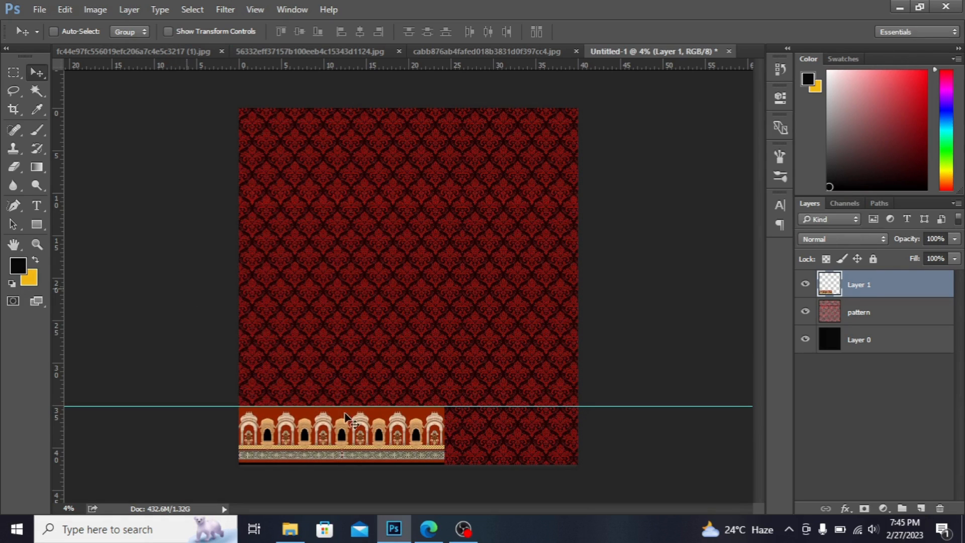
- Copy the arch border about 22 inches to the right so the arches repeat seamlessly across the canvas, and merge both layers
key("ctrl+t")
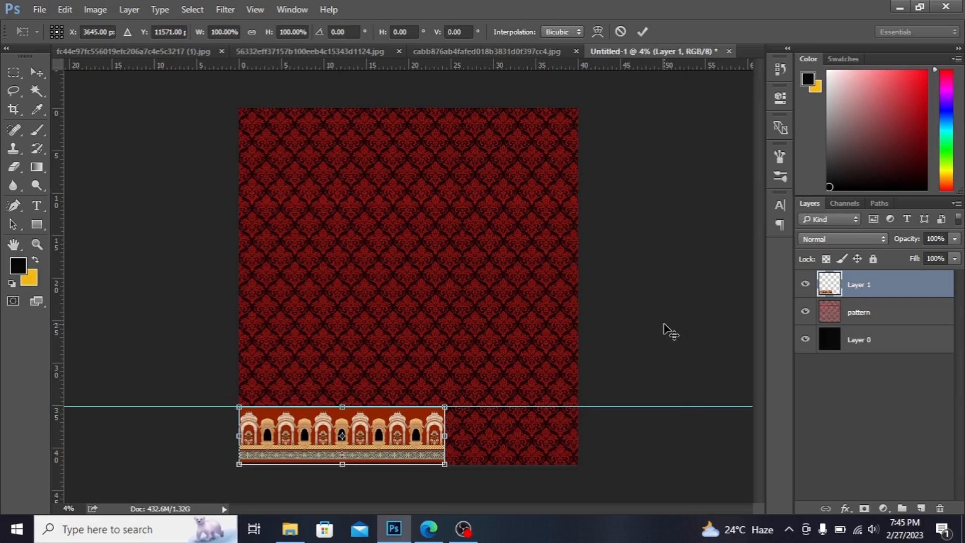
key("Return")
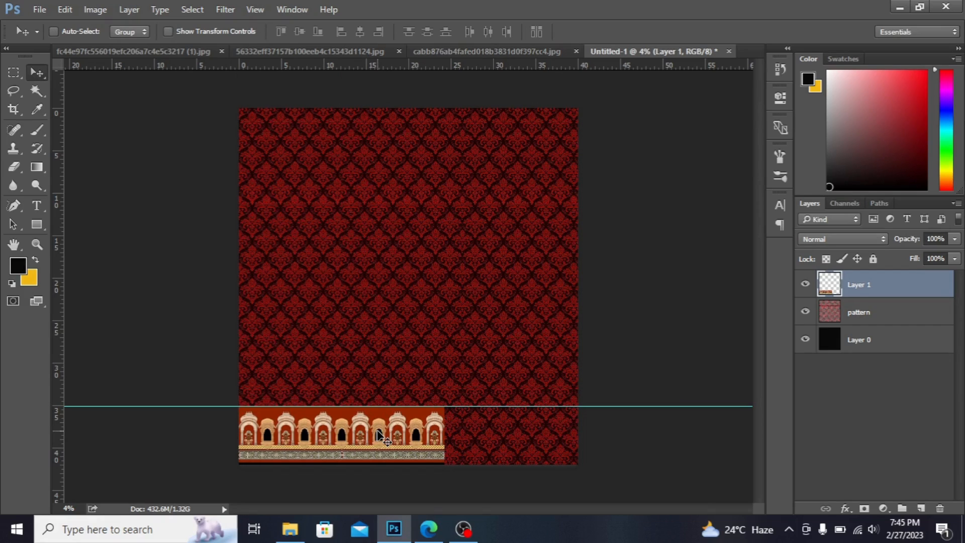
left_click_drag(380, 436, 565, 435)
key("ctrl+plus")
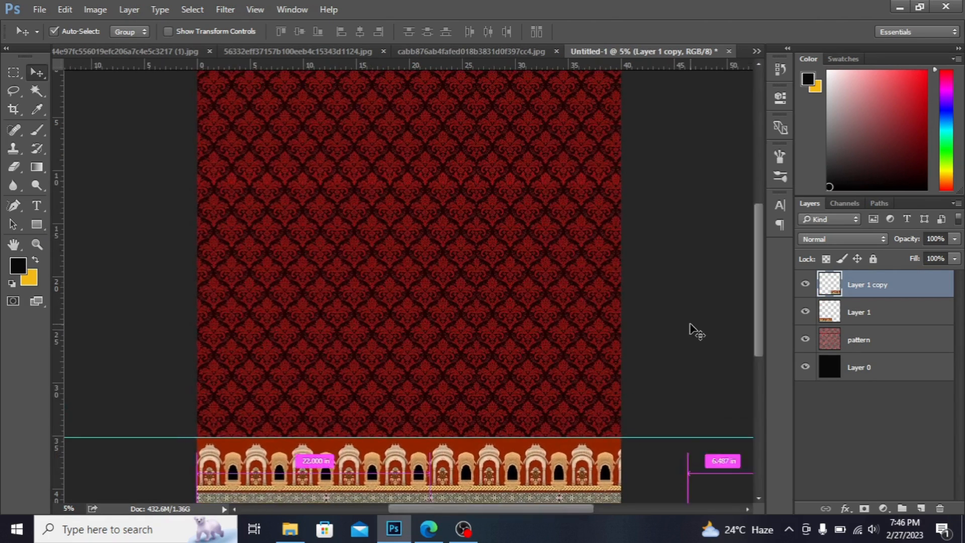
left_click_drag(758, 278, 762, 318)
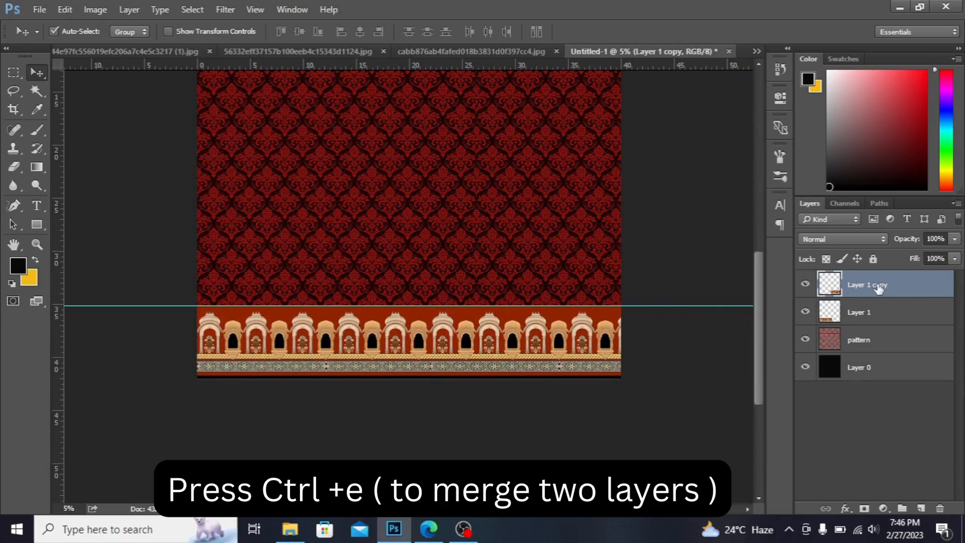
key("ctrl+e")
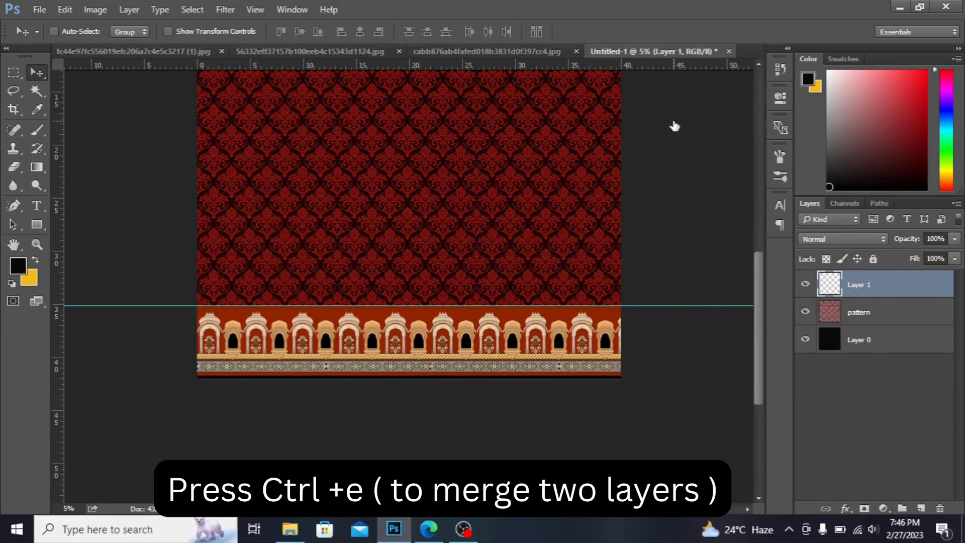
- Select the plain red area above the arches with the Magic Wand, delete it, and clear the selection
left_click(35, 90)
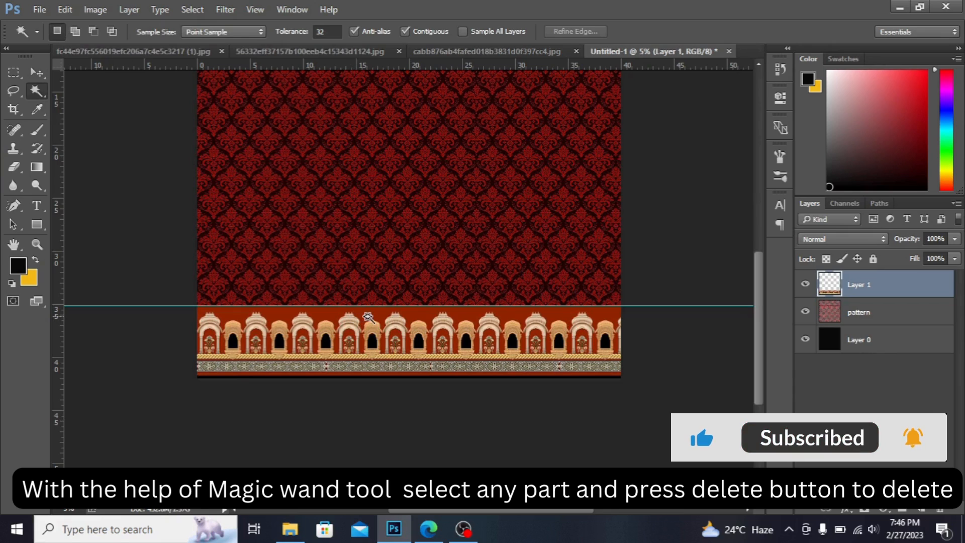
left_click(369, 322)
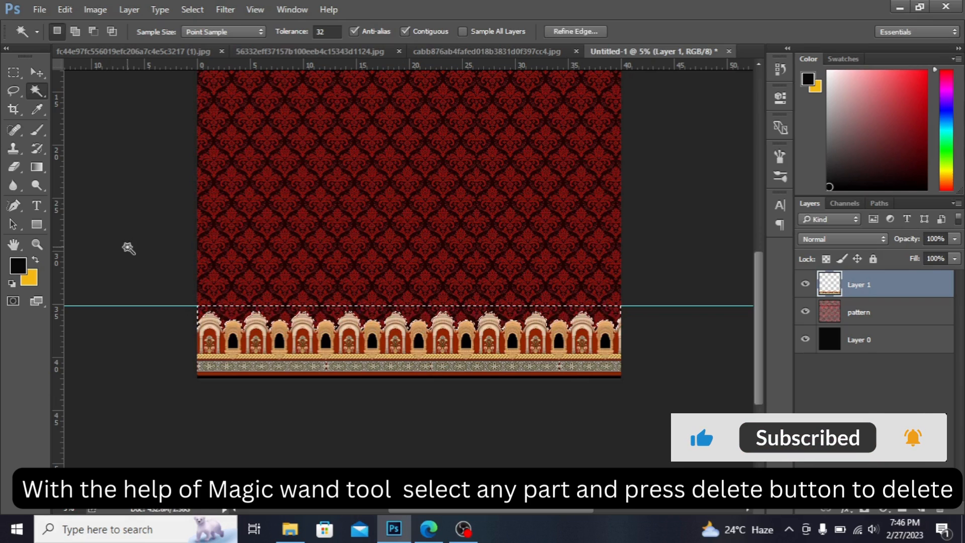
key("ctrl+d")
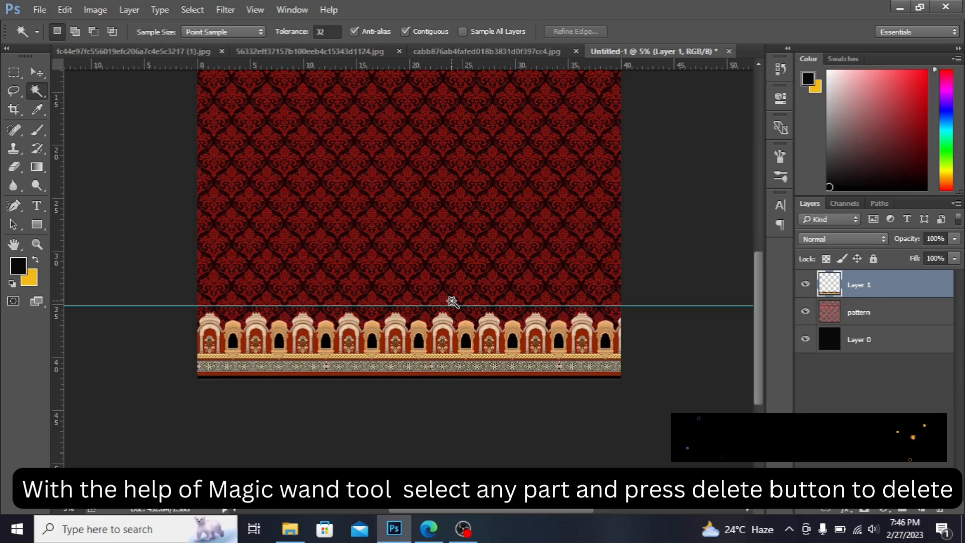
- Delete the plain red strip below the geometric band and move the arch border down to the canvas's bottom edge
left_click(402, 372)
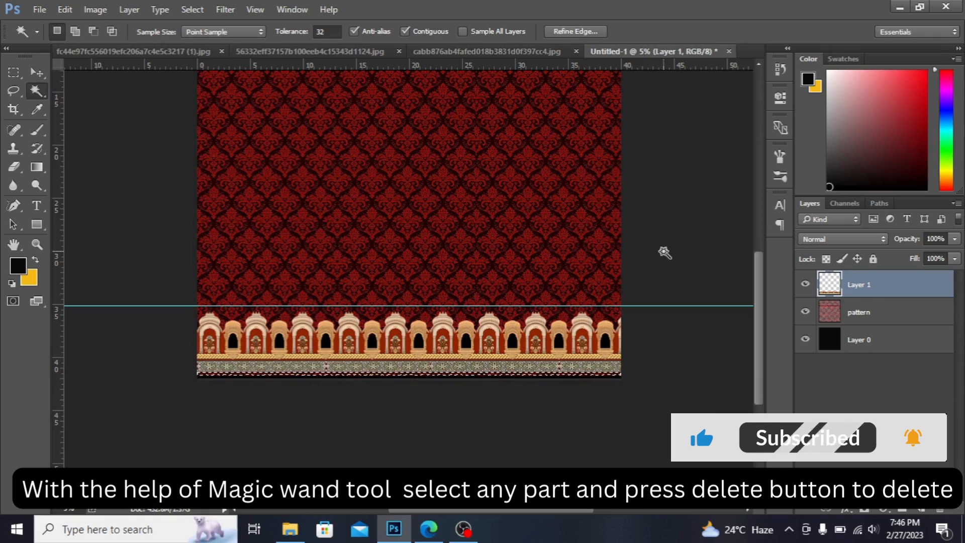
left_click(675, 213)
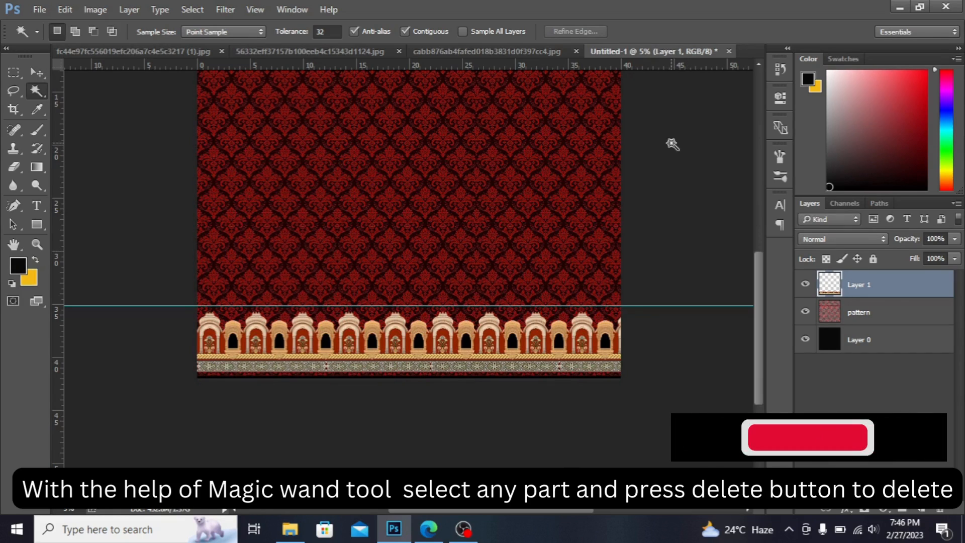
left_click(37, 72)
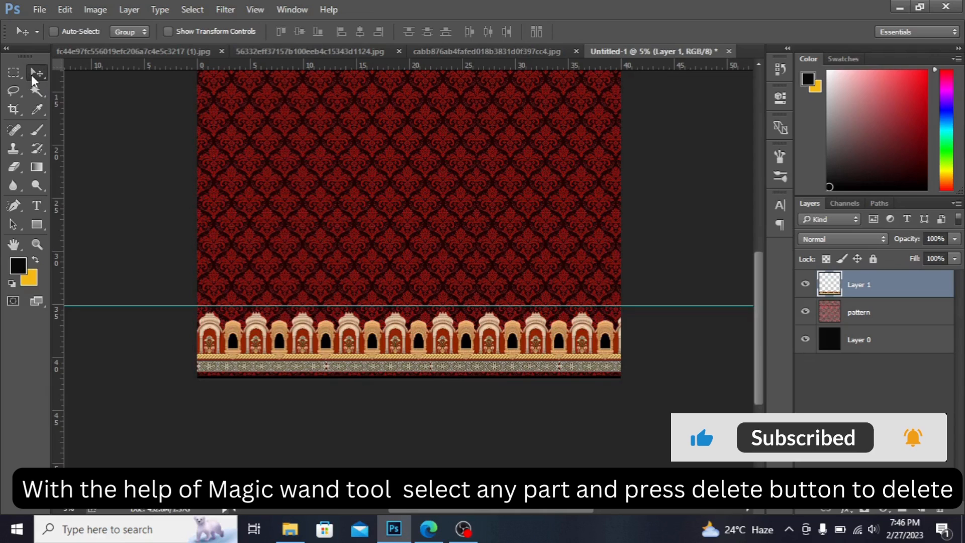
left_click_drag(456, 365, 458, 360)
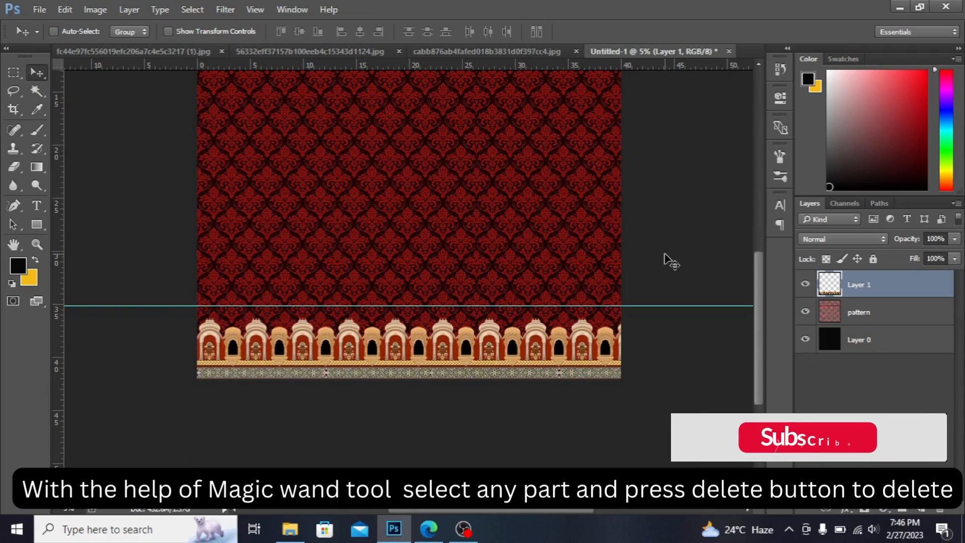
- Switch to the embroidered neckline image and set its resolution to 300 pixels/inch with resampling on
key("ctrl+minus")
key("ctrl+minus")
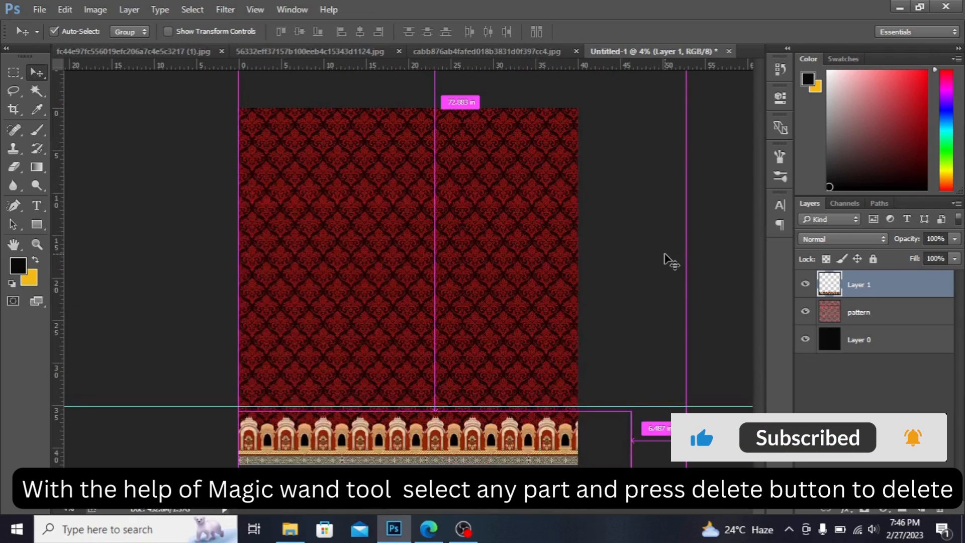
key("ctrl+plus")
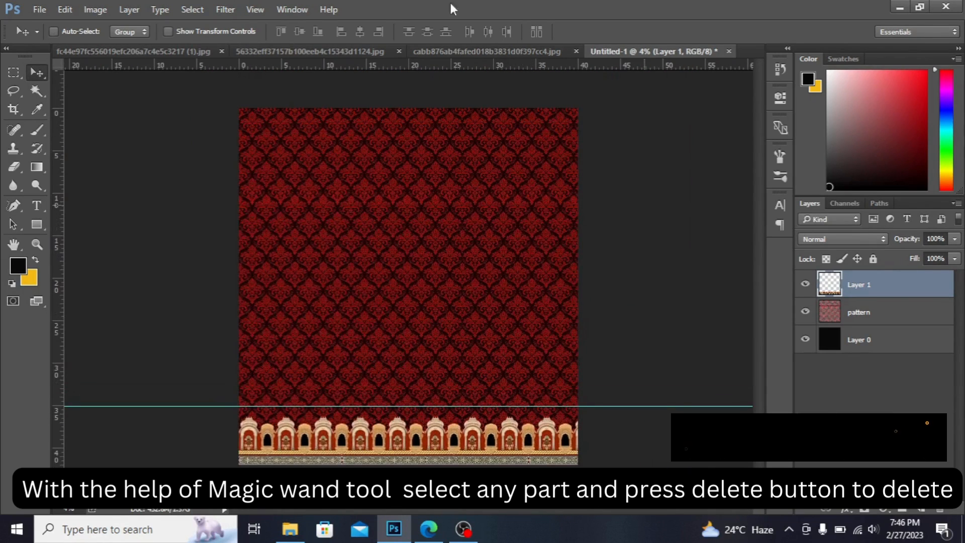
left_click(286, 50)
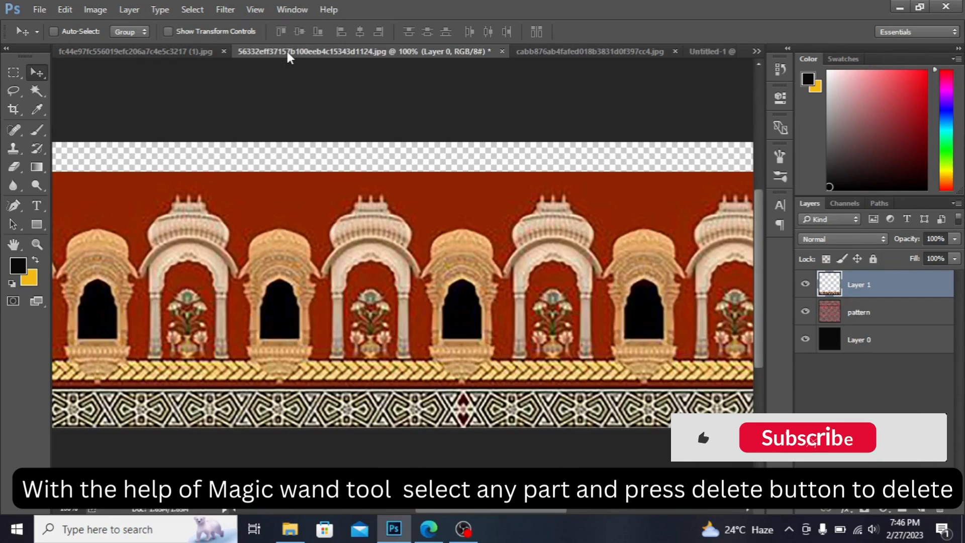
left_click(156, 50)
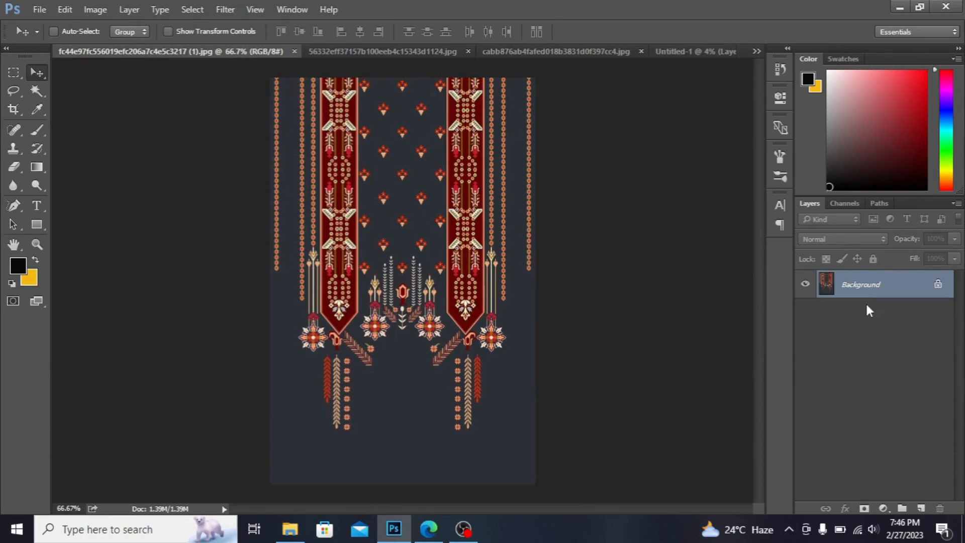
left_click(95, 9)
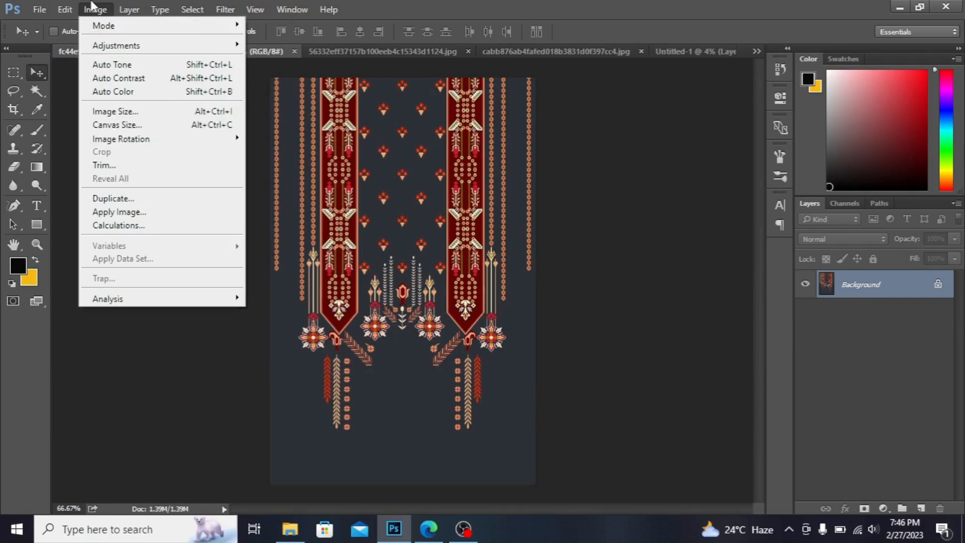
left_click(115, 112)
left_click(588, 231)
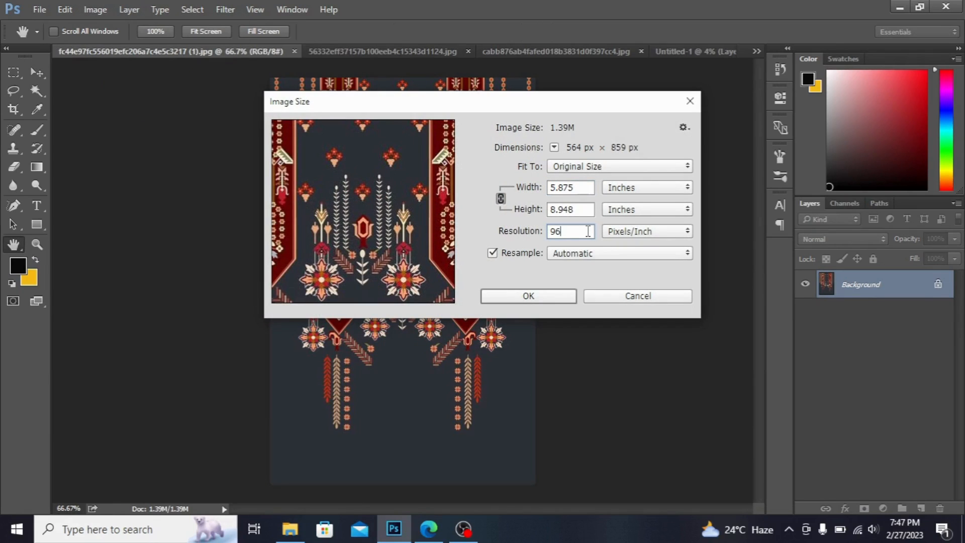
key("BackSpace")
key("BackSpace")
type("3")
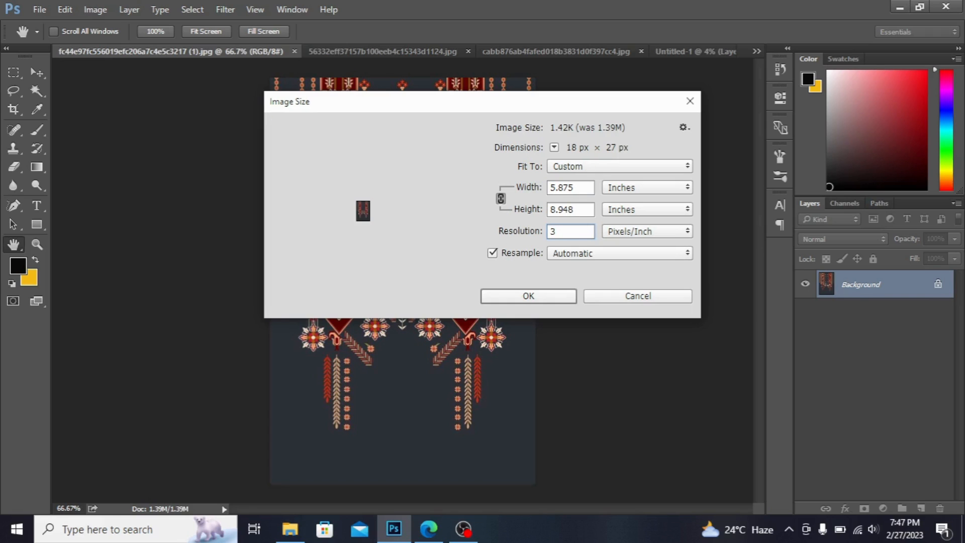
type("00v")
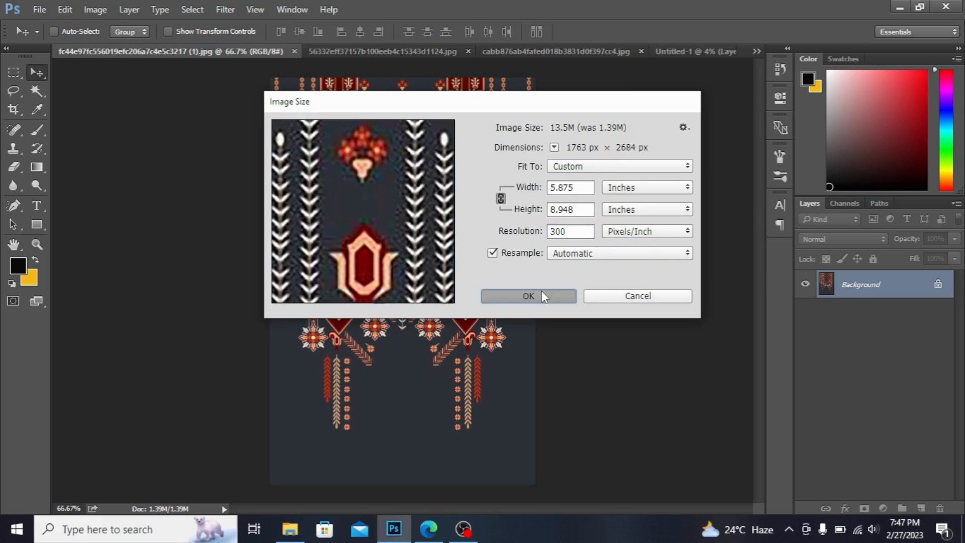
left_click(541, 291)
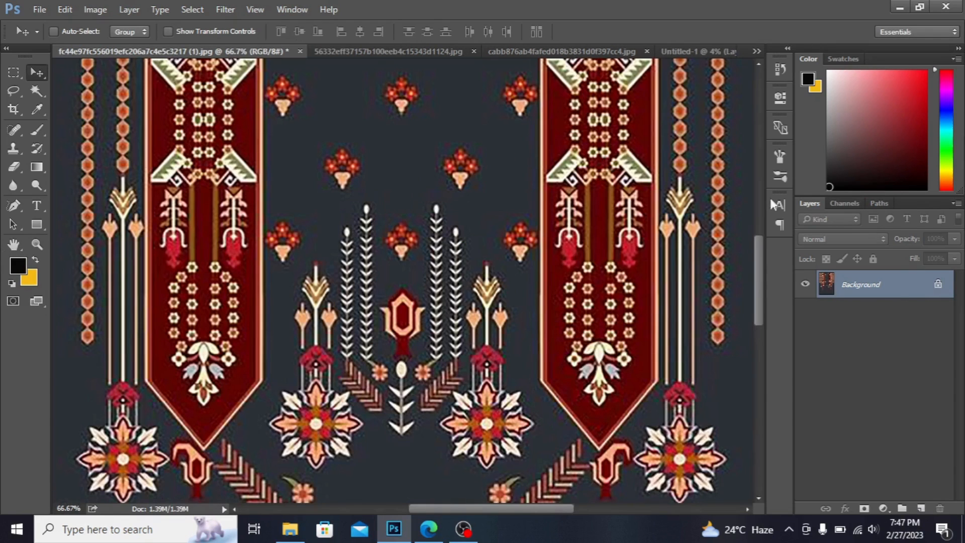
- Unlock the neckline image's background layer and dismiss the layer style settings
left_click(936, 285)
double_click(924, 289)
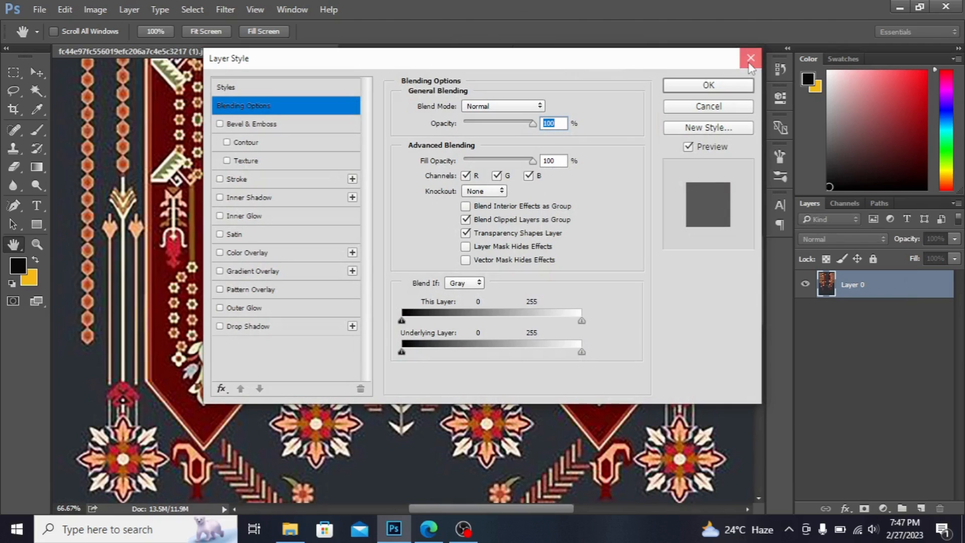
left_click(750, 60)
- Select the dark grey background around the neckline motifs with the Magic Wand at tolerance 32 and delete it
key("ctrl+minus")
key("ctrl+minus")
key("ctrl+minus")
key("ctrl+minus")
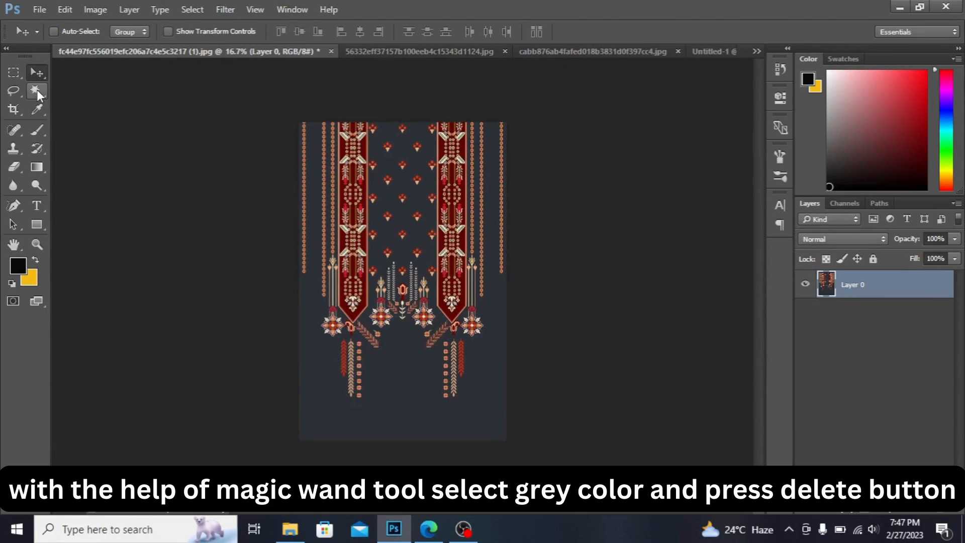
left_click_drag(37, 89, 105, 99)
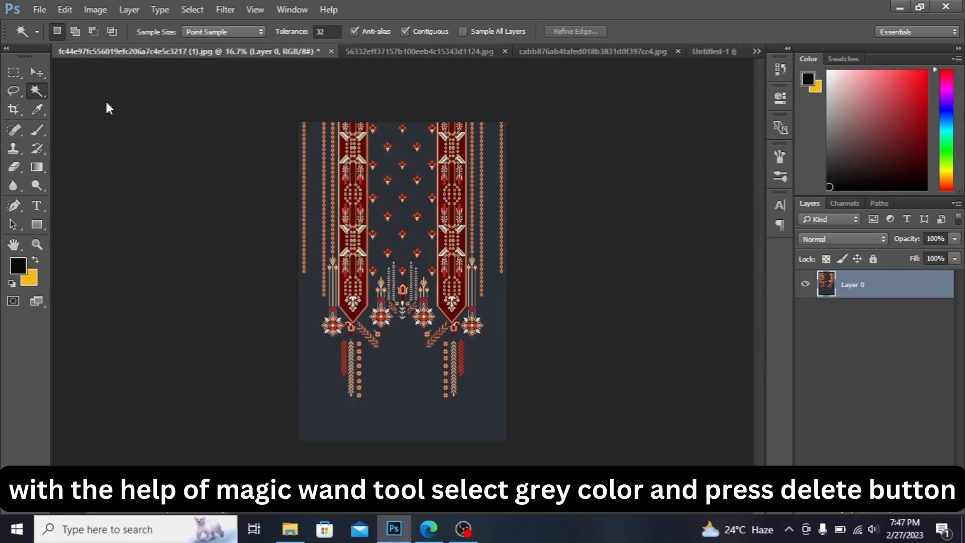
left_click(314, 197)
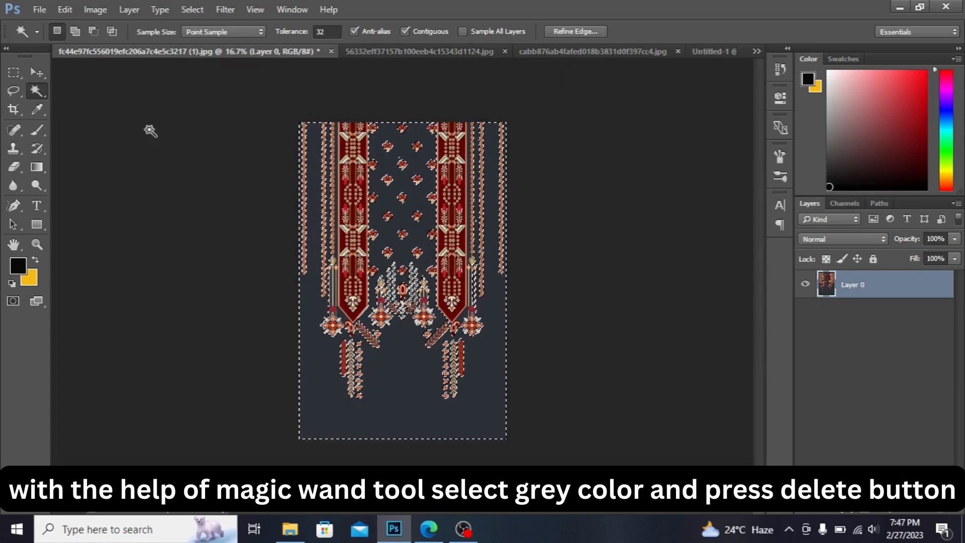
key("Delete")
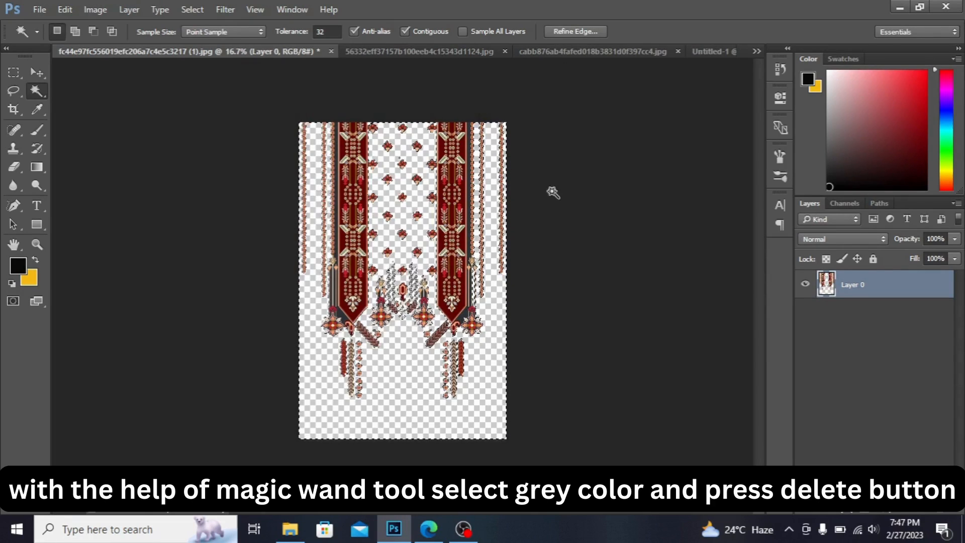
key("ctrl+d")
- Delete the remaining dark grey areas between the right red band and its adjacent bead string and stems
key("ctrl+plus")
key("ctrl+plus")
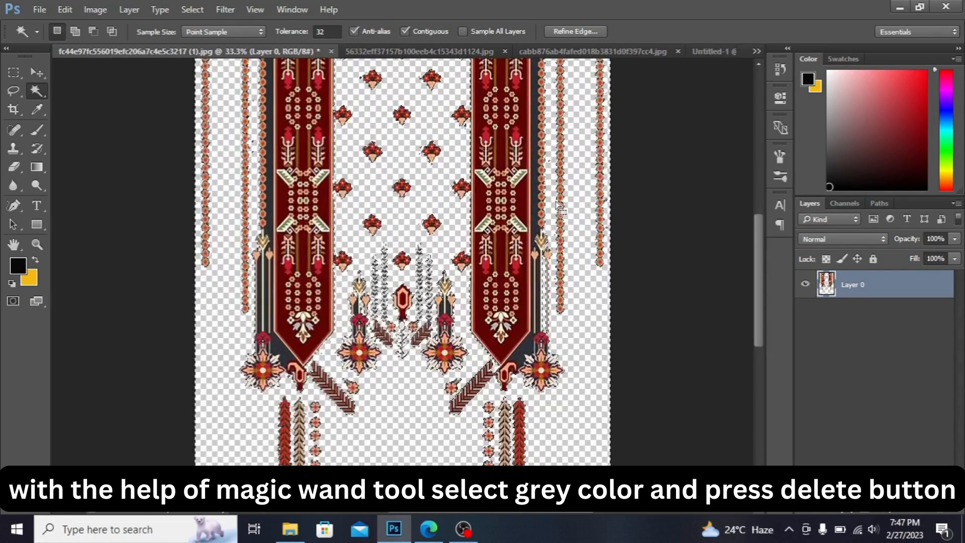
key("ctrl+plus")
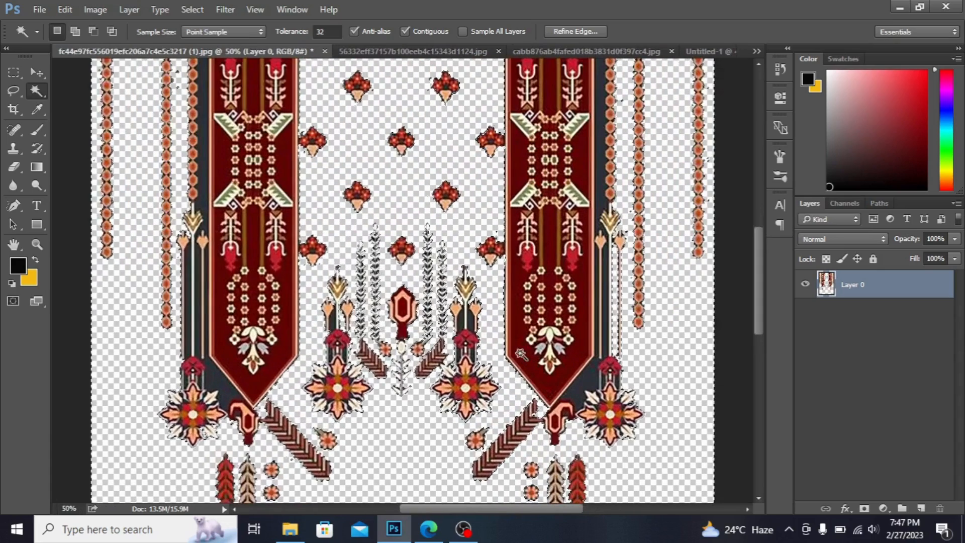
left_click(587, 377)
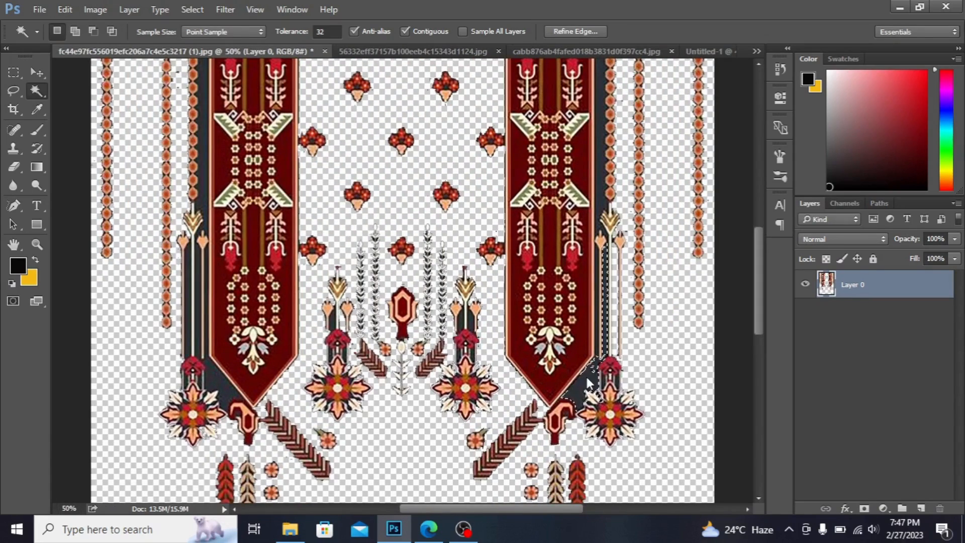
key("Delete")
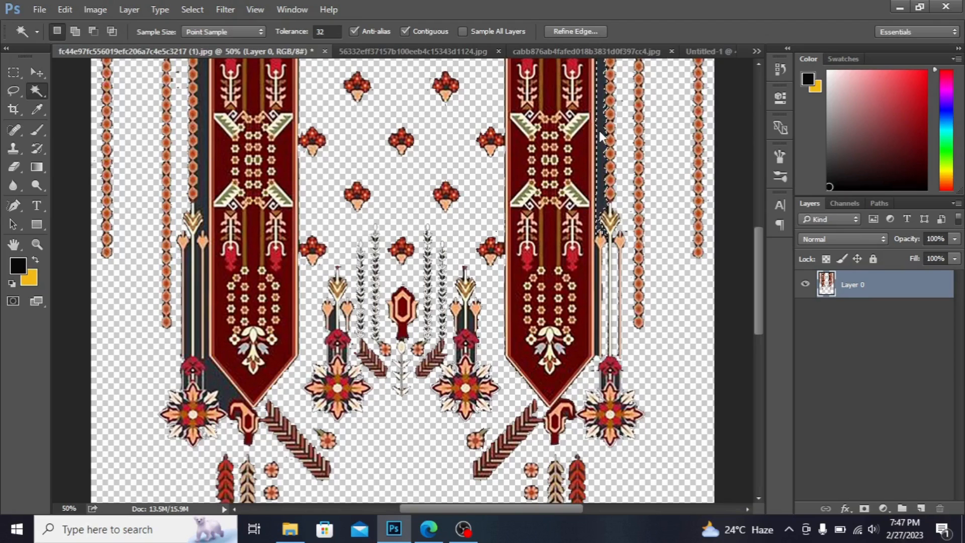
left_click(601, 134)
key("Delete")
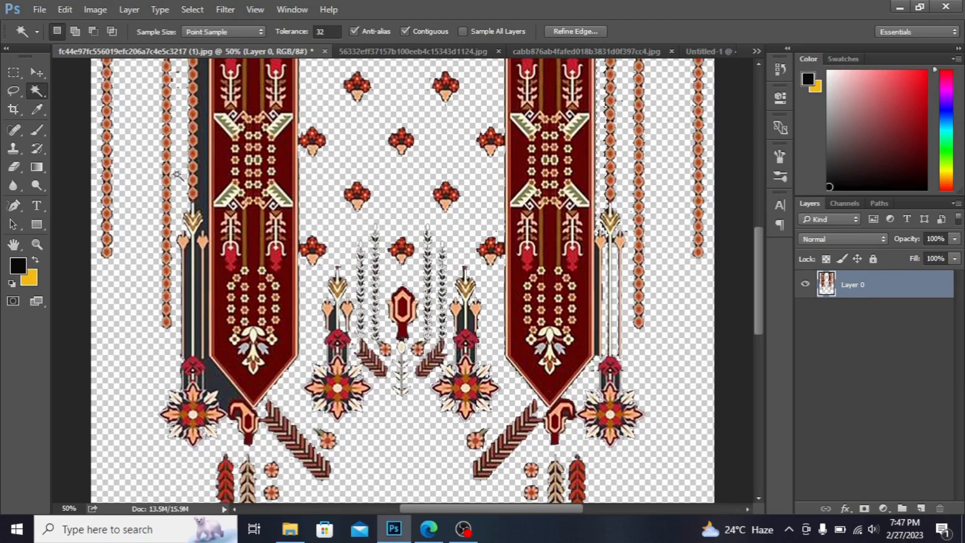
- Remove the remaining dark grey areas beside the left red band, between its flower stems, and between the inner flower stems
left_click(201, 174)
key("Delete")
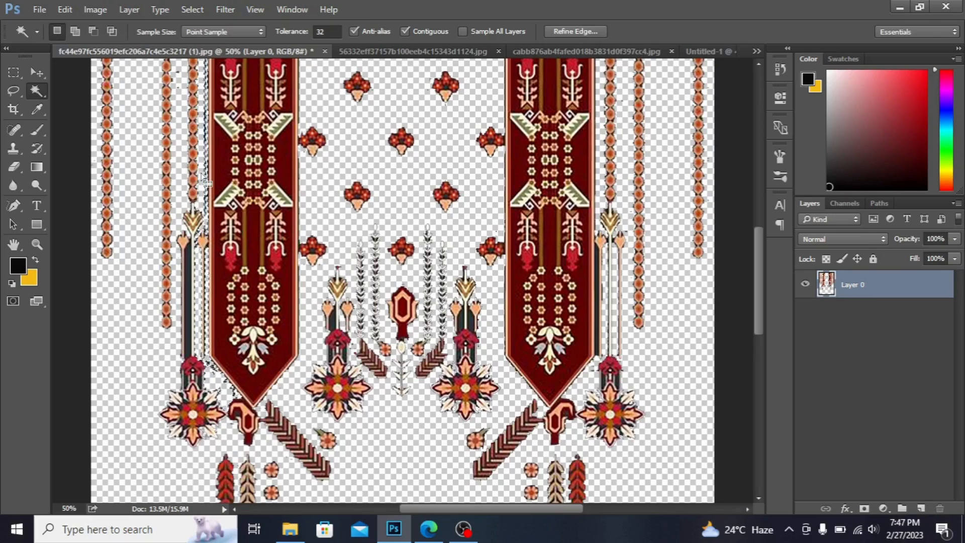
left_click(188, 266)
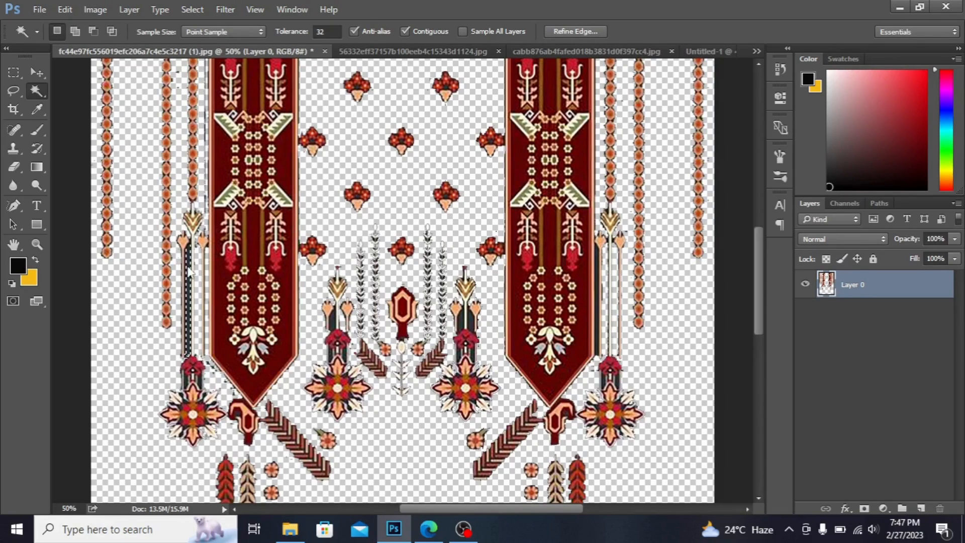
key("Delete")
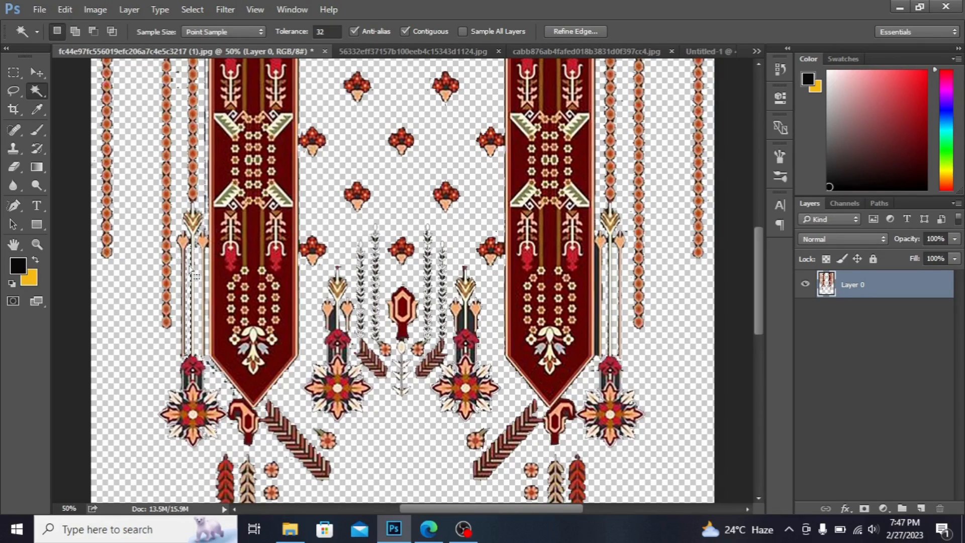
left_click(332, 321)
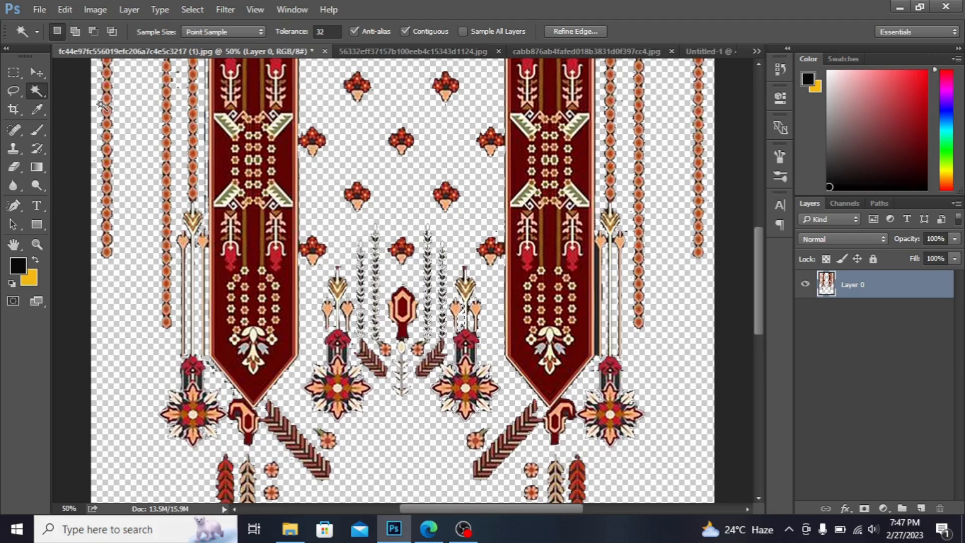
- Copy the cut-out neckline into Untitled-1, scaling it proportionally to about 207% and placing it at the canvas's top middle
left_click(35, 69)
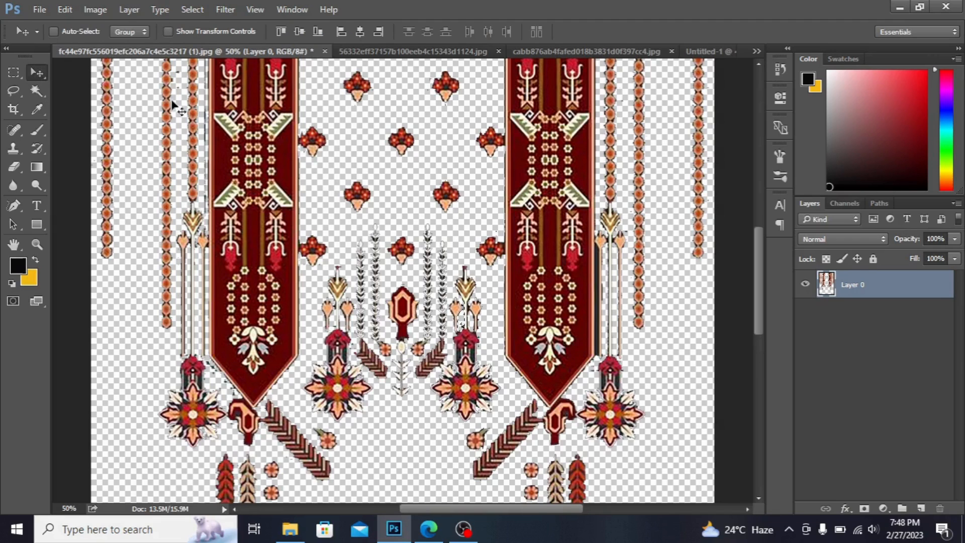
left_click_drag(256, 114, 382, 214)
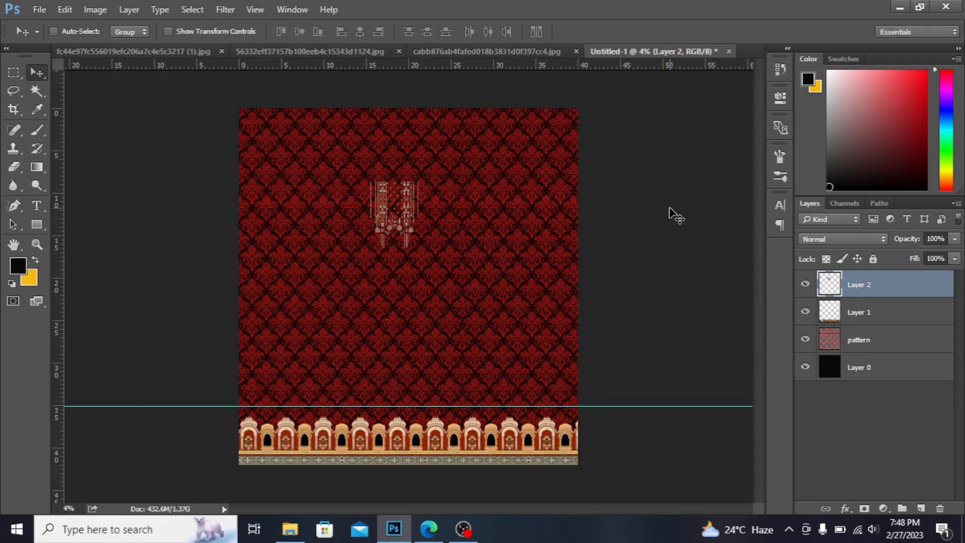
key("ctrl")
key("ctrl+t")
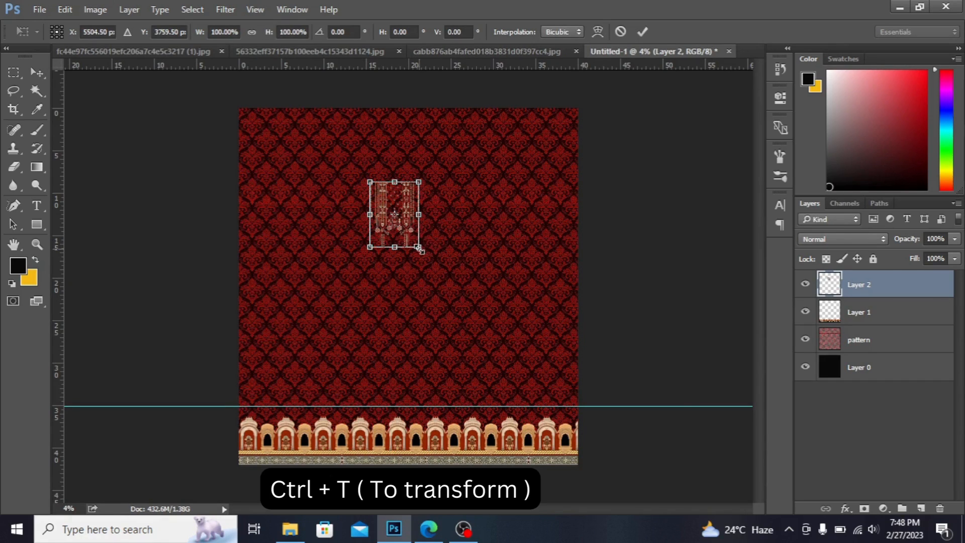
left_click_drag(421, 248, 445, 283)
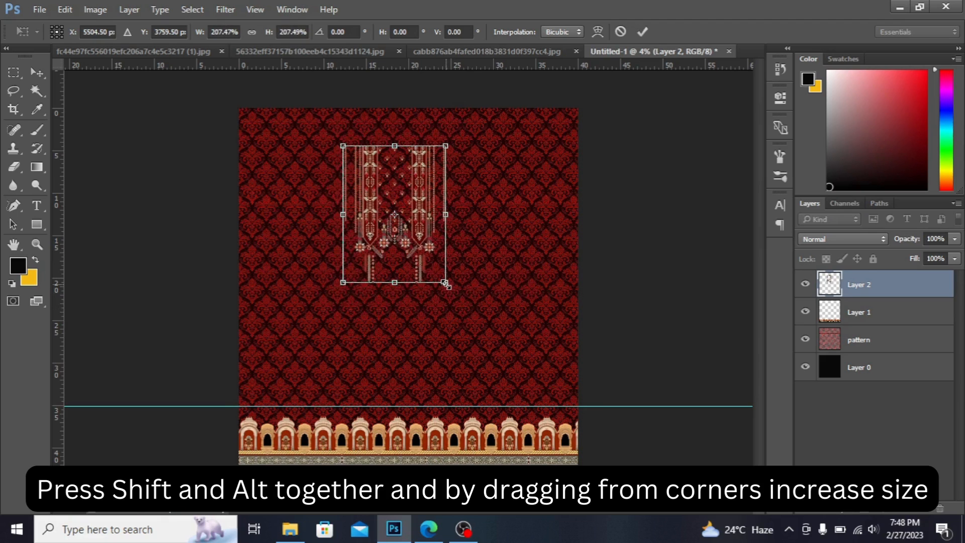
left_click_drag(421, 229, 441, 194)
key("Return")
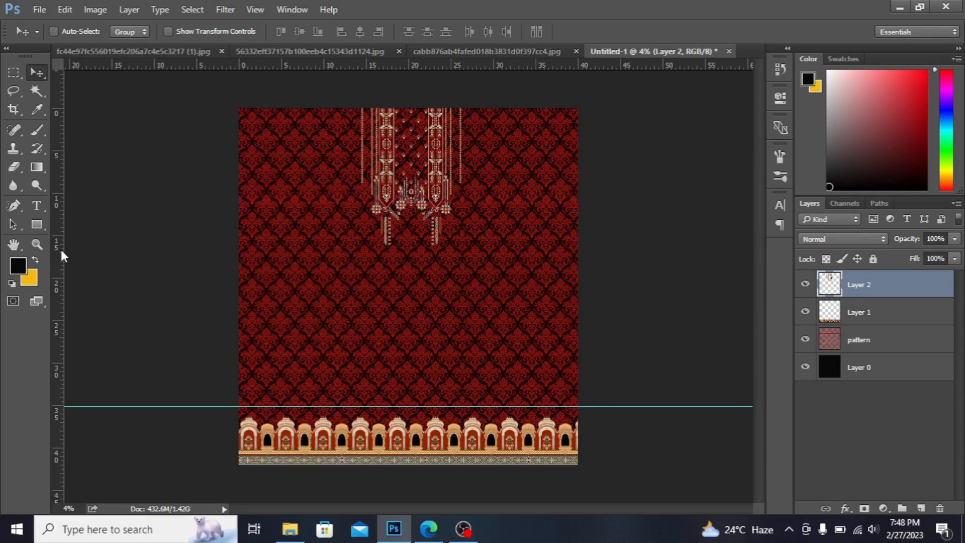
- Add a vertical guide through the neckline's centre at about 20 inches and enlarge the neckline to about 139%, realigned with the canvas's top edge
left_click_drag(63, 256, 411, 256)
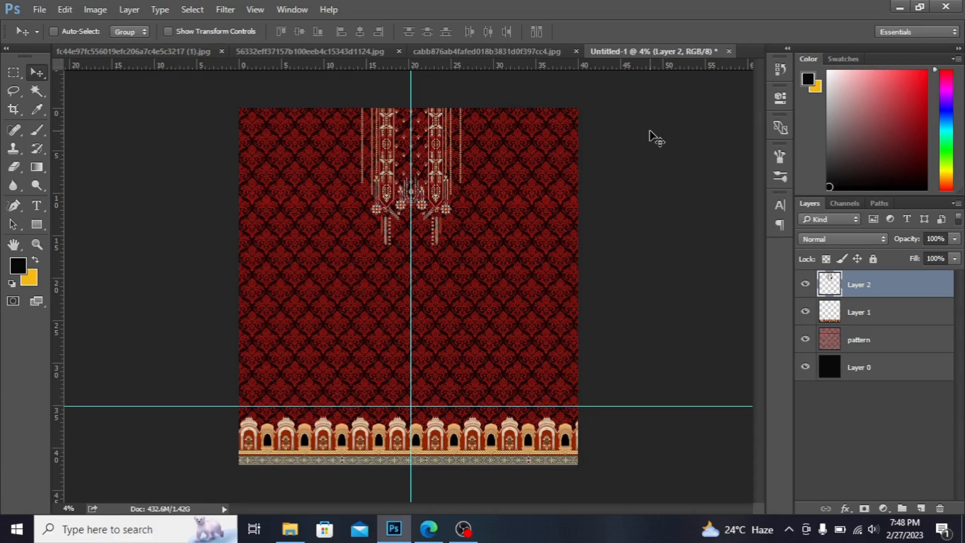
key("ctrl+t")
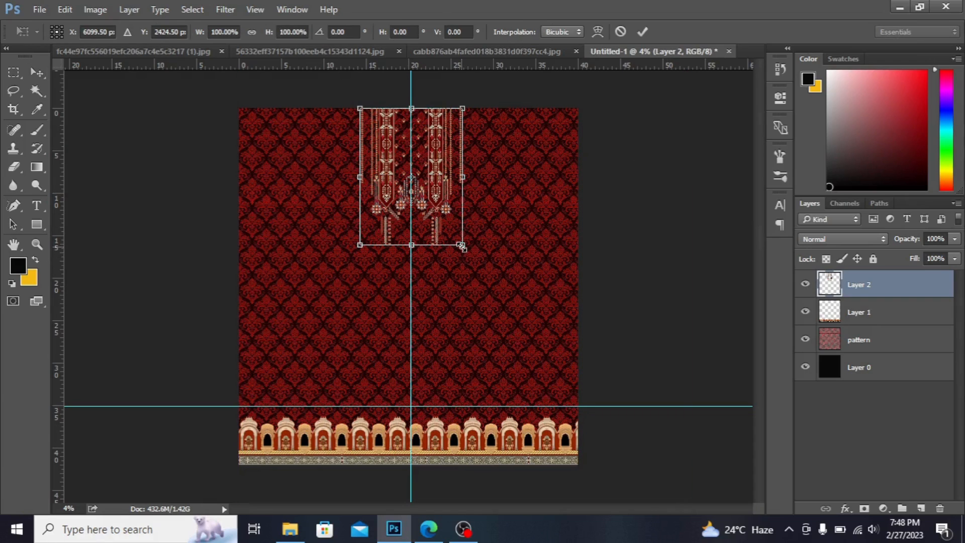
left_click_drag(463, 246, 482, 272)
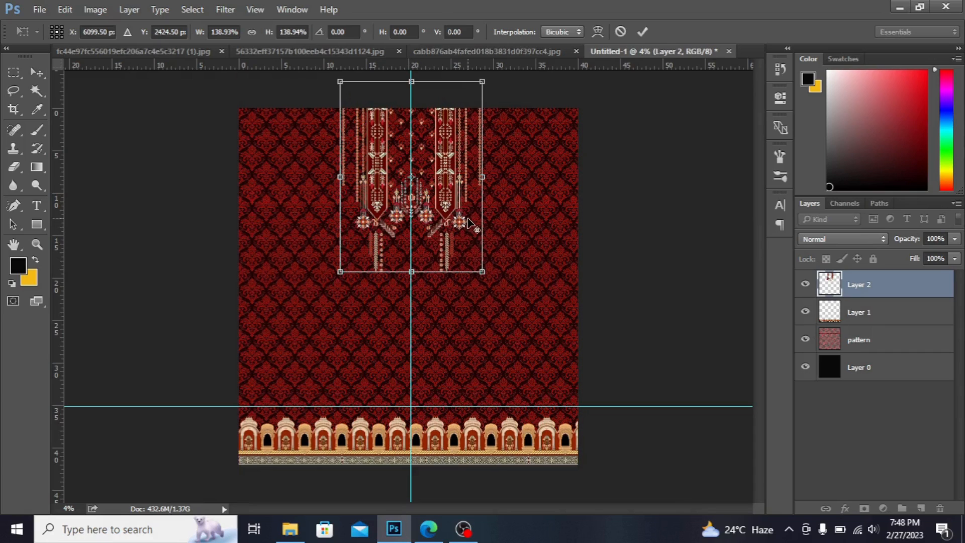
left_click_drag(469, 221, 472, 244)
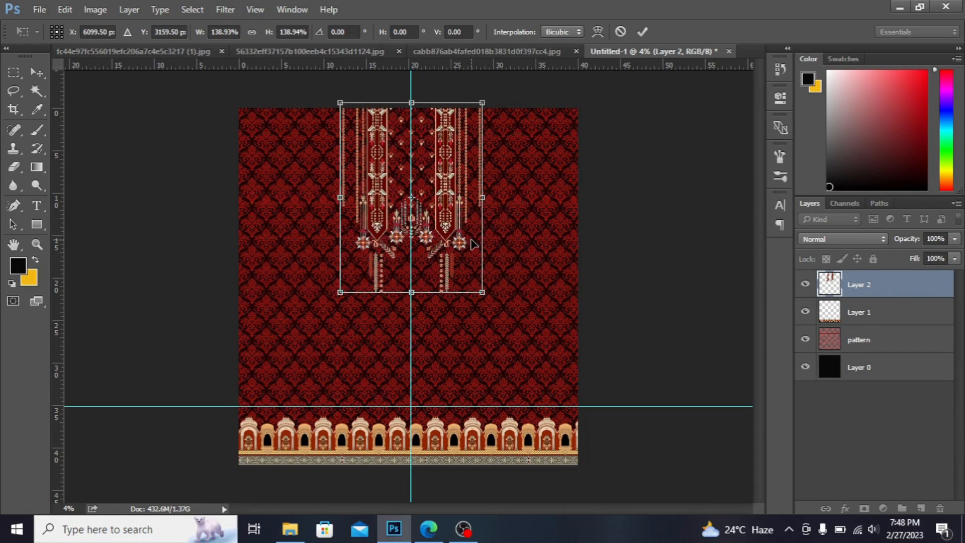
key("Return")
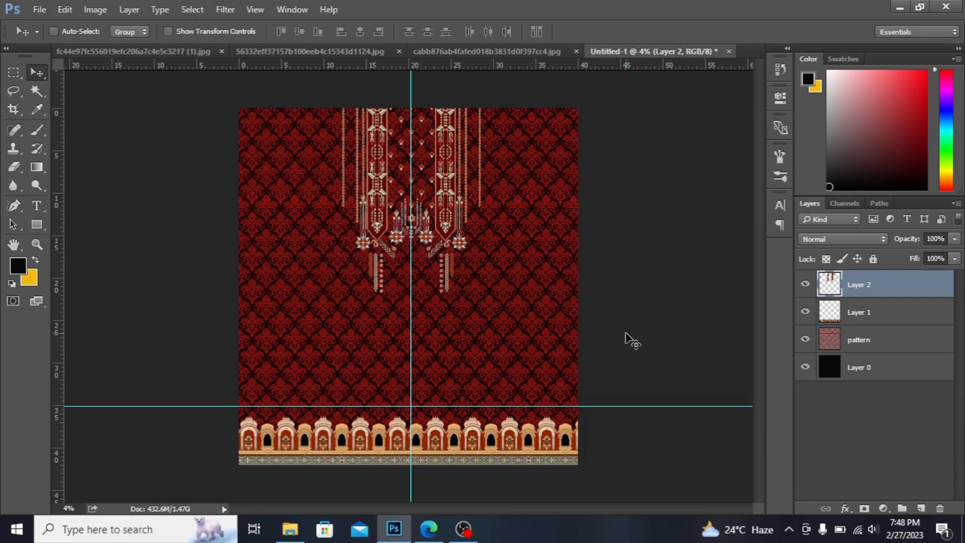
key("ctrl+equal")
key("ctrl+equal")
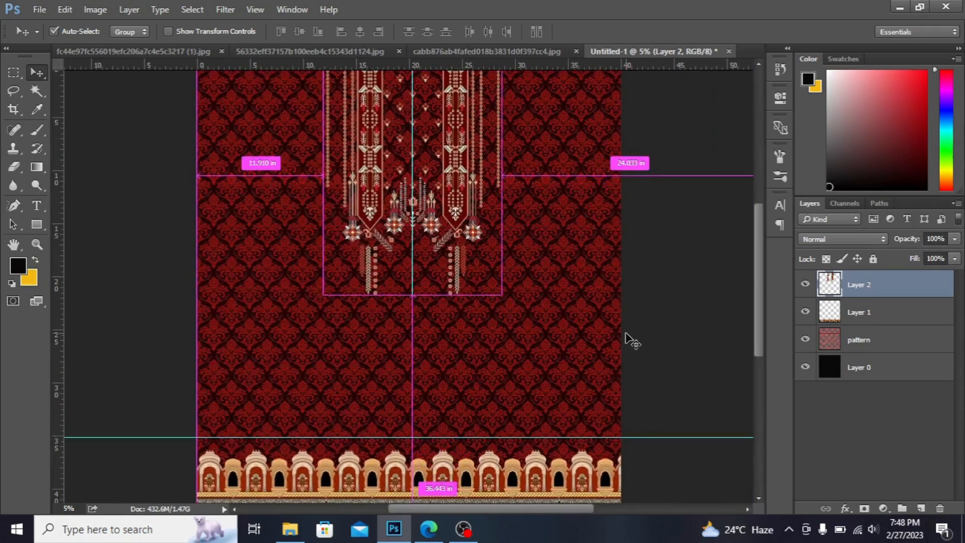
key("ctrl+equal")
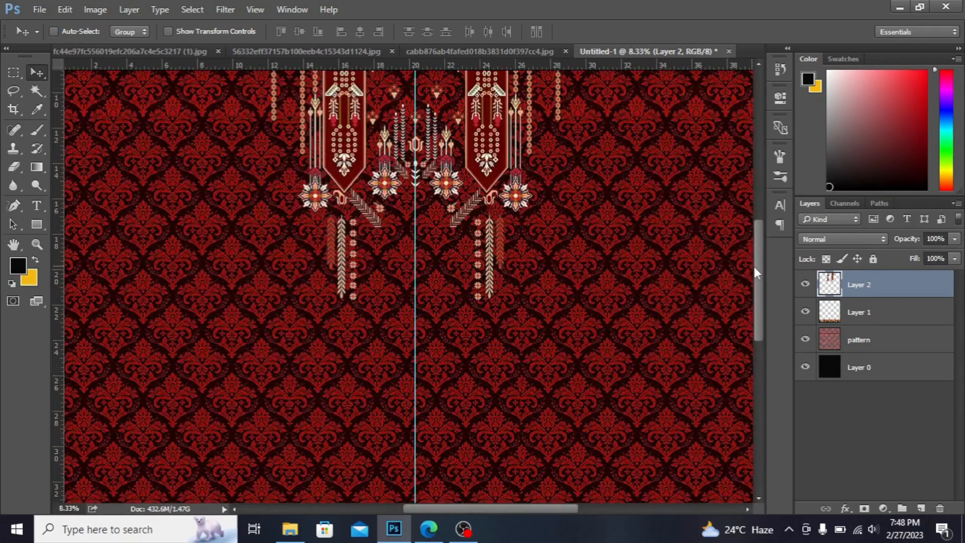
- Select leftover dark areas between the inner flower's stems and beside the right red band on the neckline layer with the Magic Wand
left_click_drag(755, 266, 760, 223)
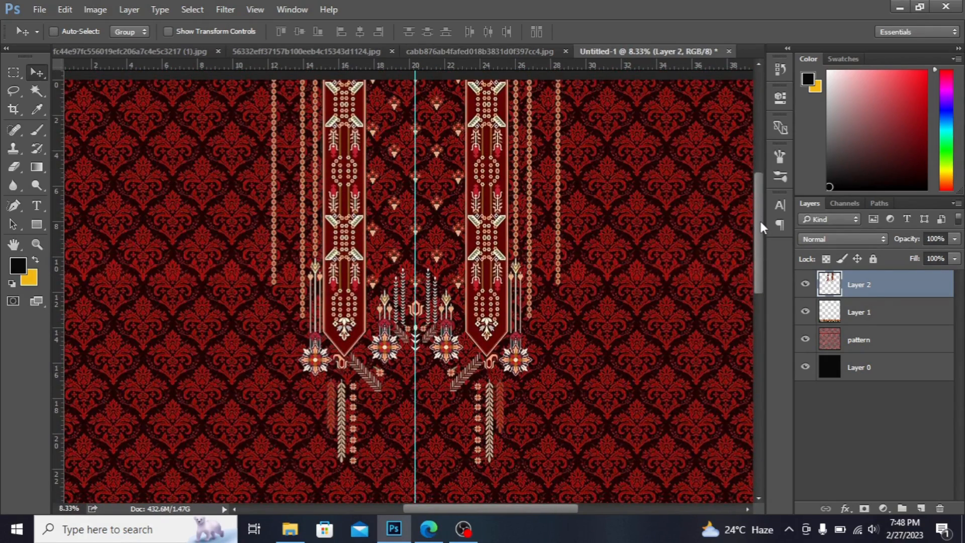
key("ctrl+equal")
key("ctrl+equal")
key("ctrl+equal")
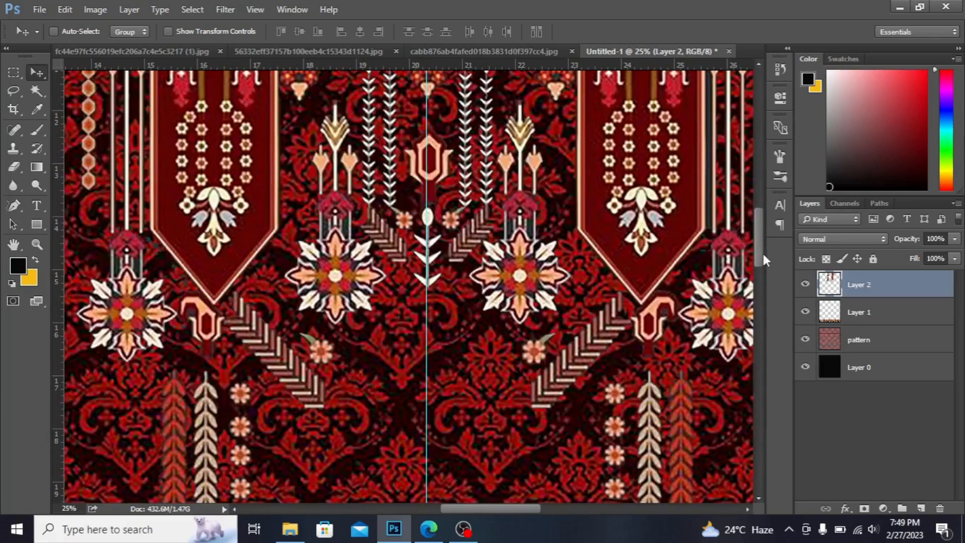
left_click(41, 93)
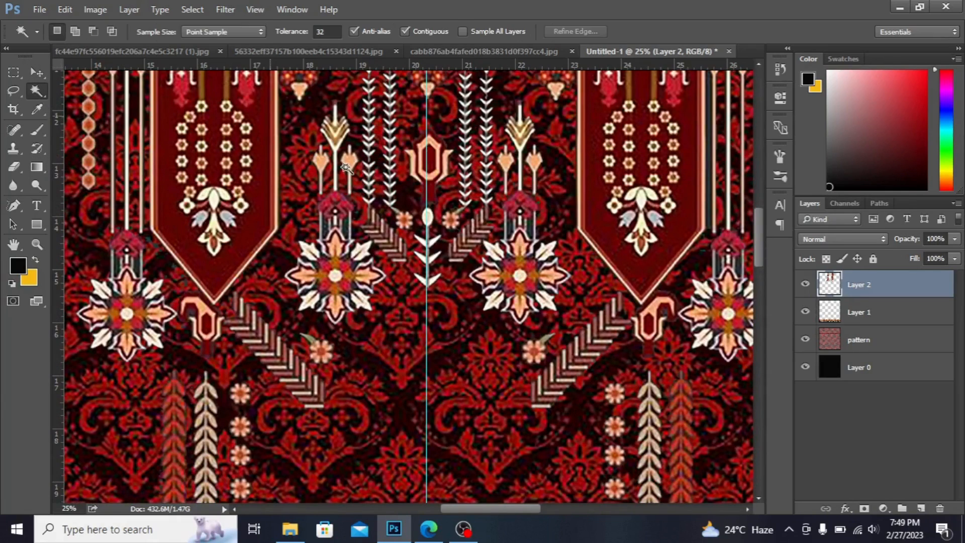
left_click(346, 227)
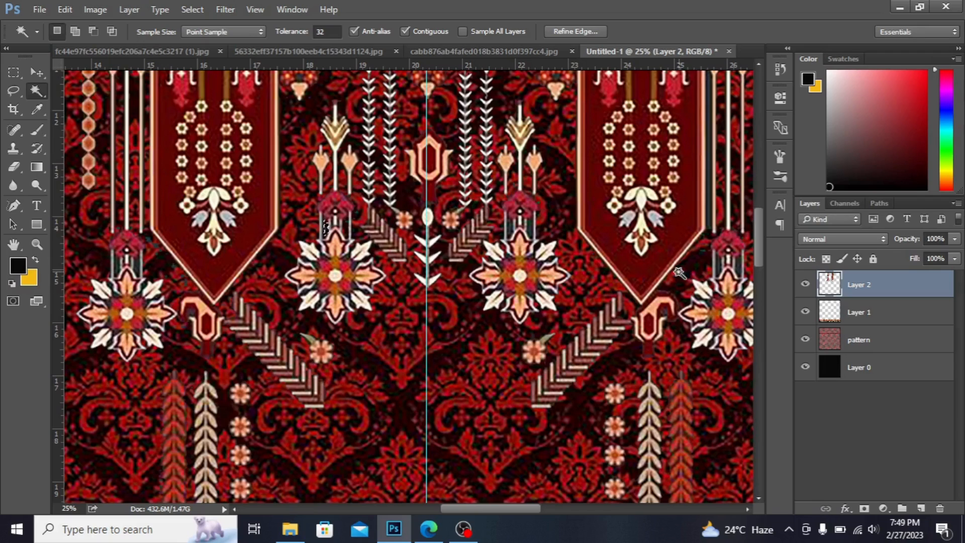
left_click(708, 166)
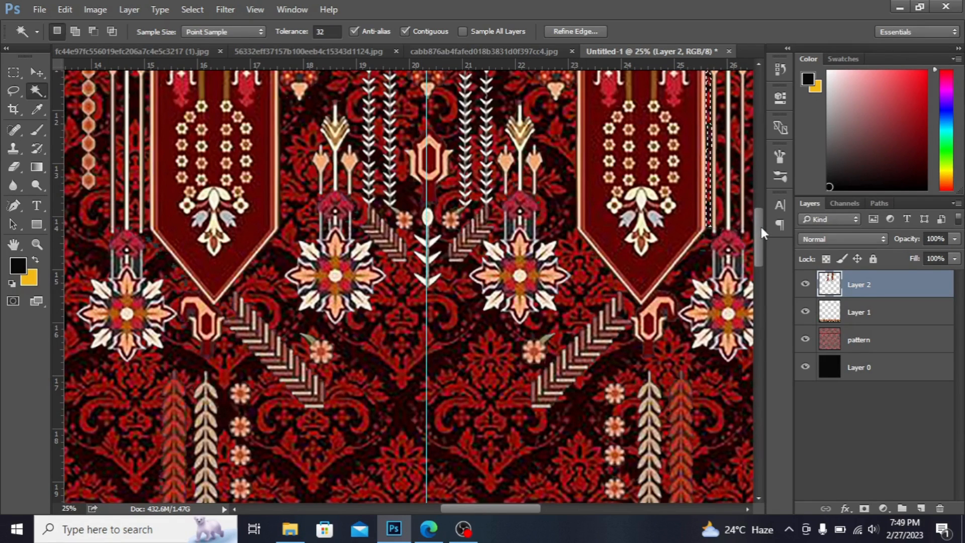
- Check the neckline's upper part and the overall design down to the arch border, and toggle the pattern layer's visibility
left_click_drag(760, 225, 751, 134)
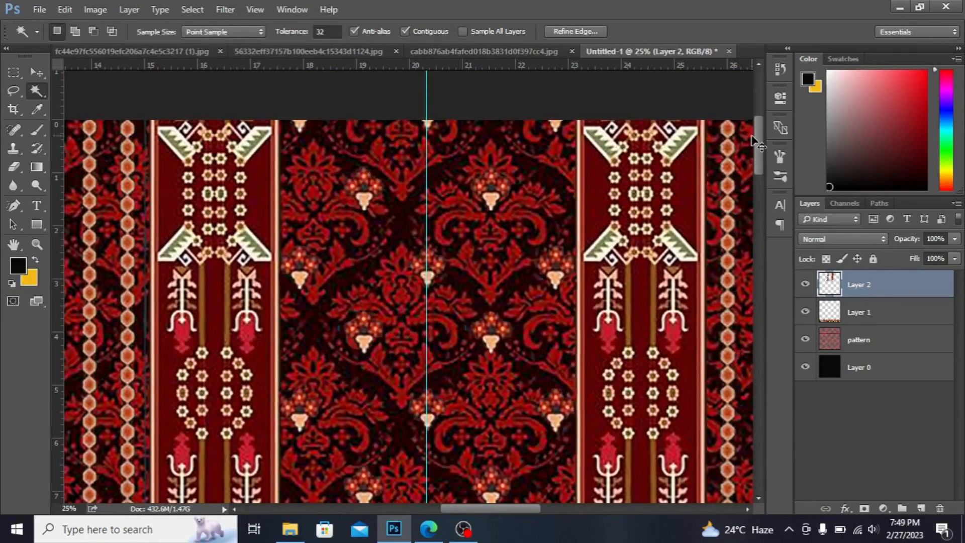
key("ctrl+minus")
key("ctrl+minus")
key("ctrl+minus")
key("ctrl+minus")
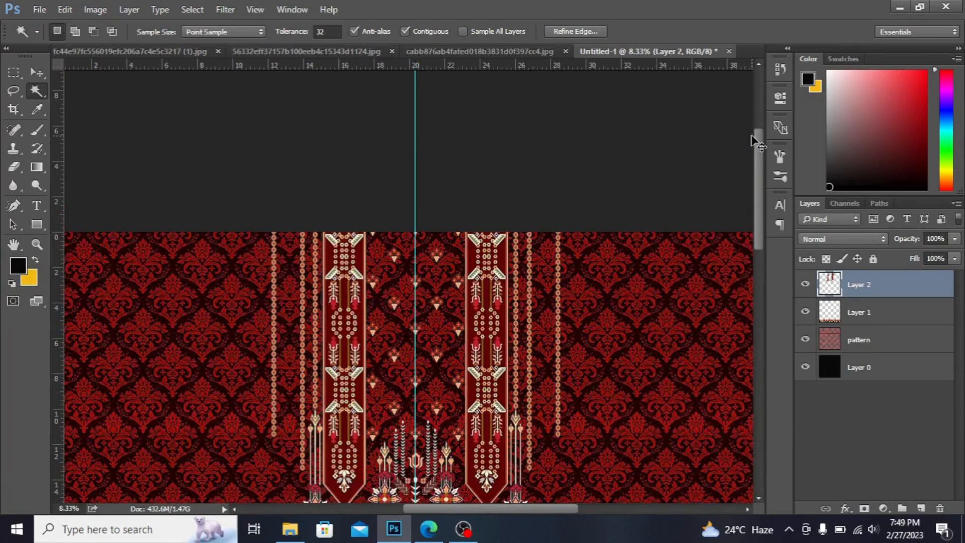
key("ctrl+minus")
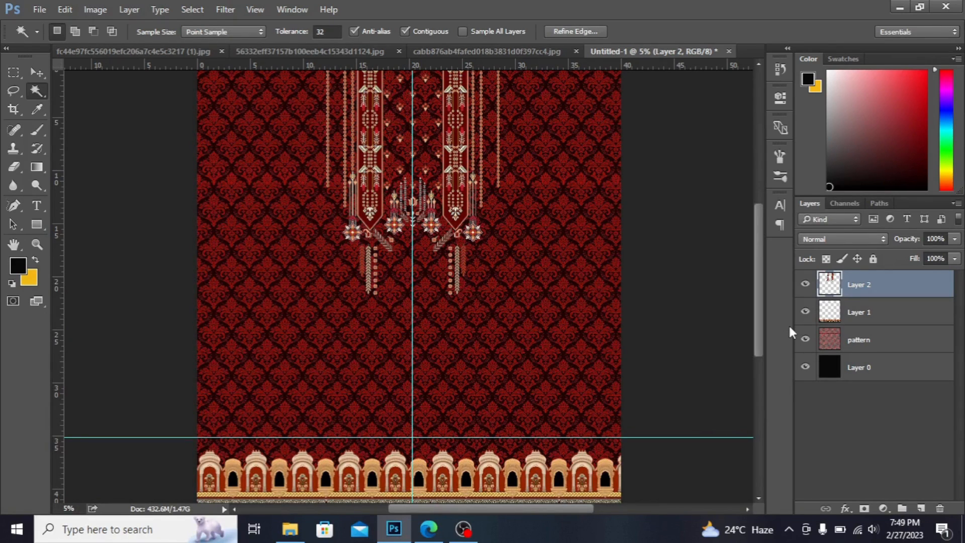
left_click(806, 340)
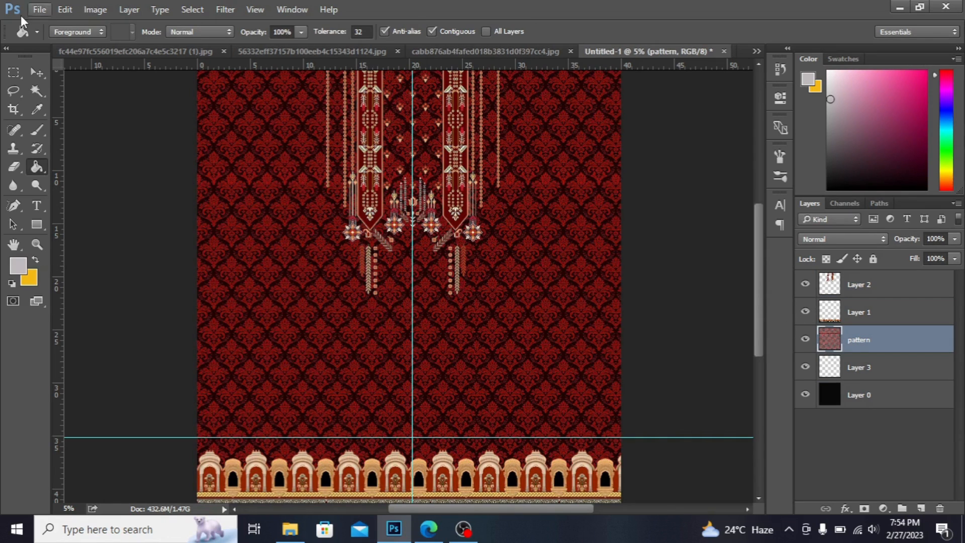
- Save the design as the Photoshop file "shirt 2" on Local Disk (D:), keeping layers and Maximize Compatibility enabled
left_click(39, 9)
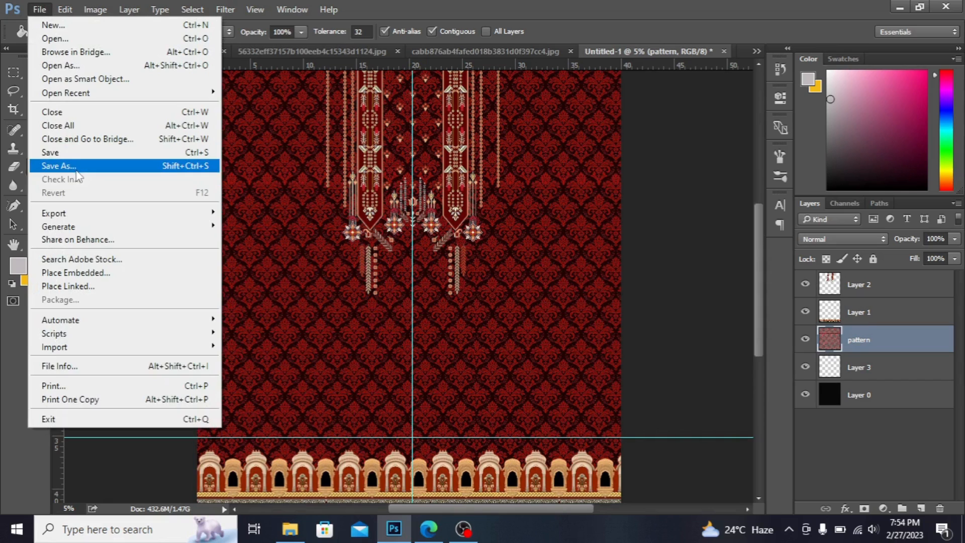
left_click(77, 167)
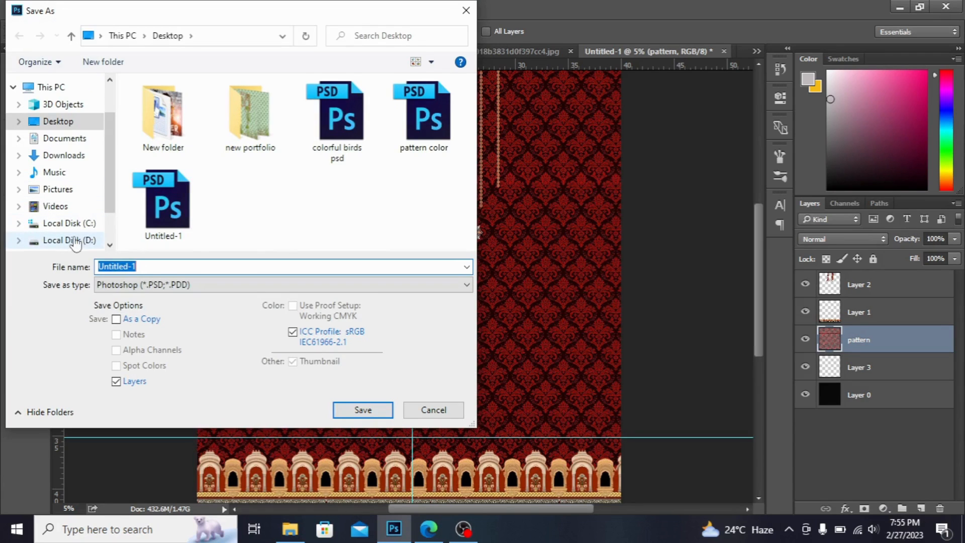
left_click(75, 240)
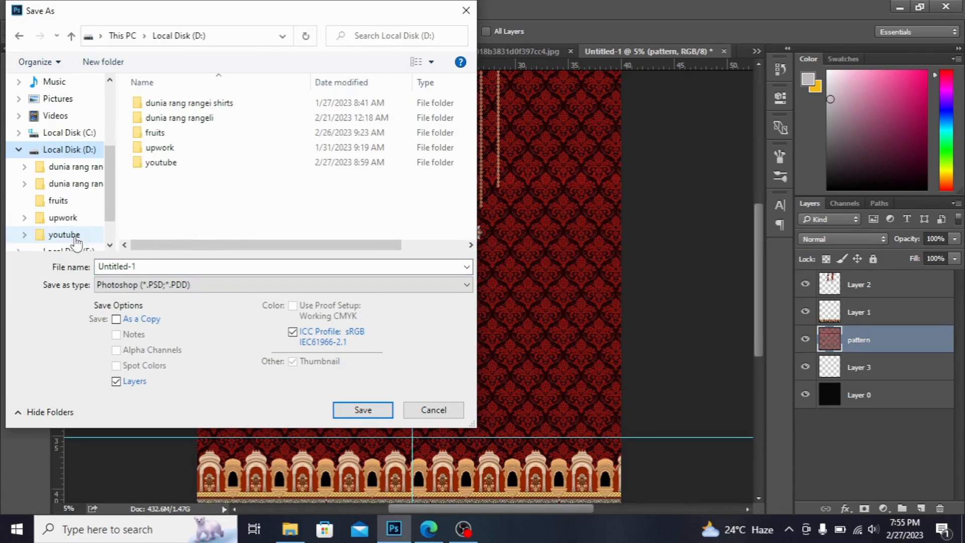
left_click(161, 267)
key("BackSpace")
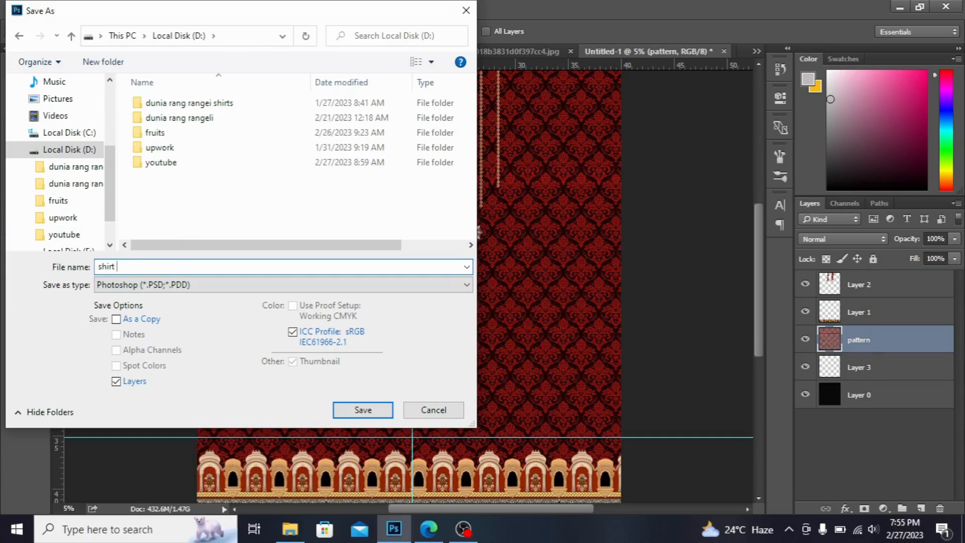
left_click(364, 409)
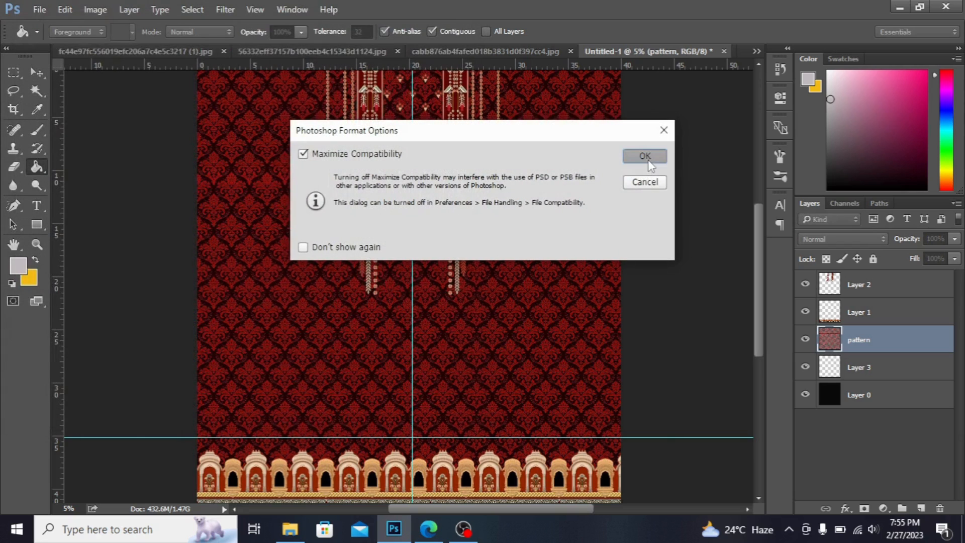
left_click(644, 156)
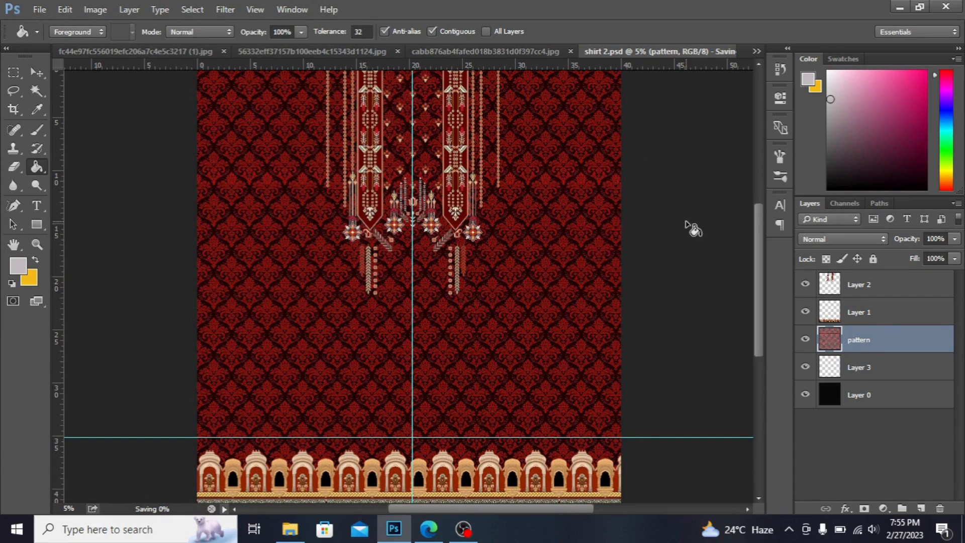
- Hide the neckline layer and show it again to check it against the damask background
left_click(805, 284)
left_click(807, 285)
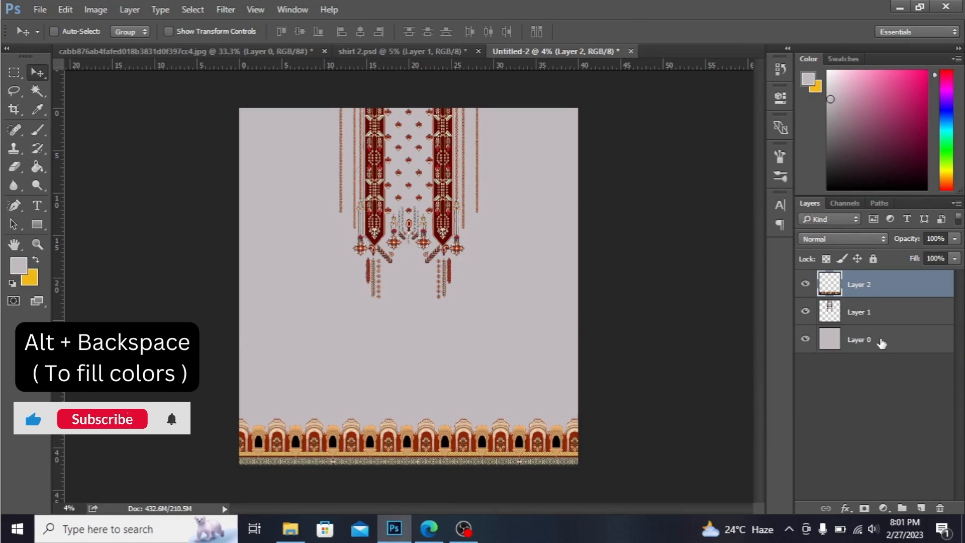
- Fill the background Layer 0 of Untitled-2 with black as the foreground colour
left_click(880, 341)
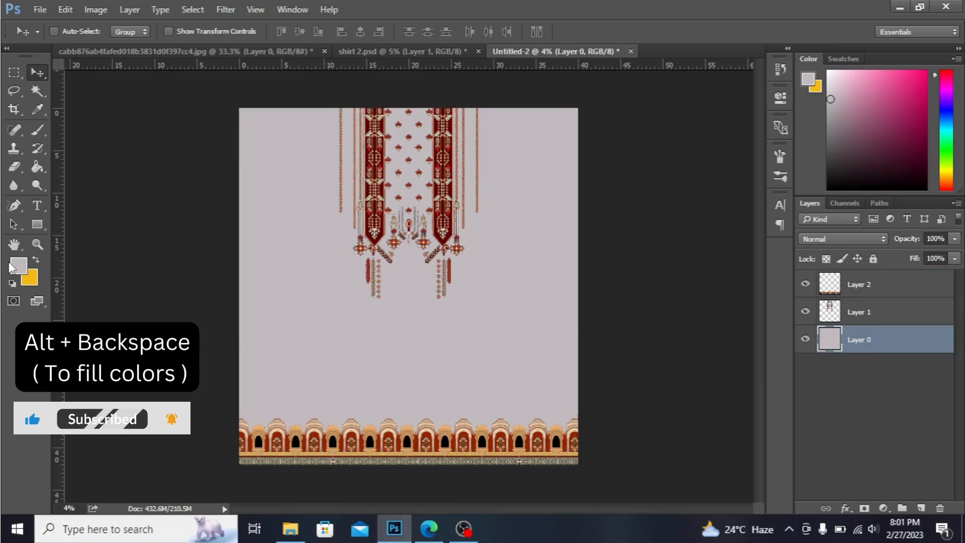
left_click(20, 269)
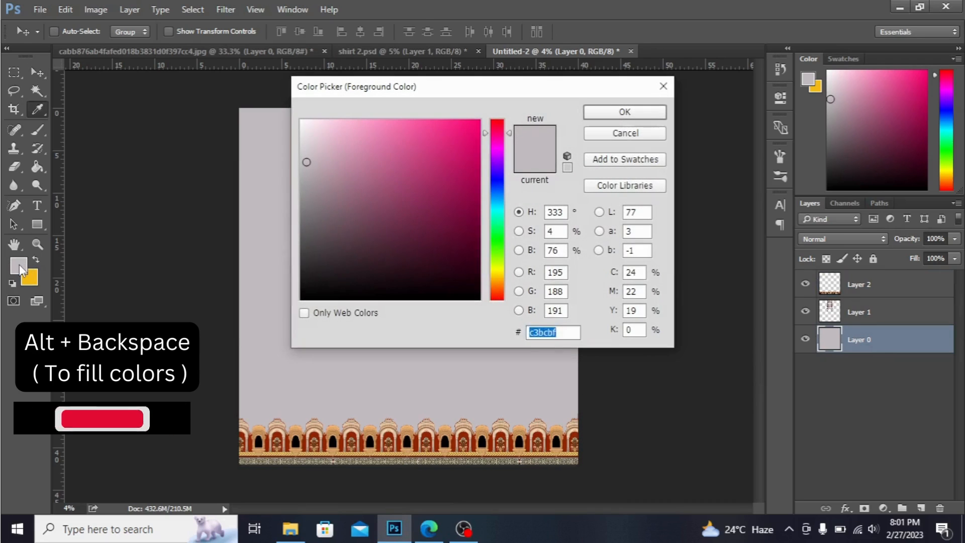
left_click(305, 300)
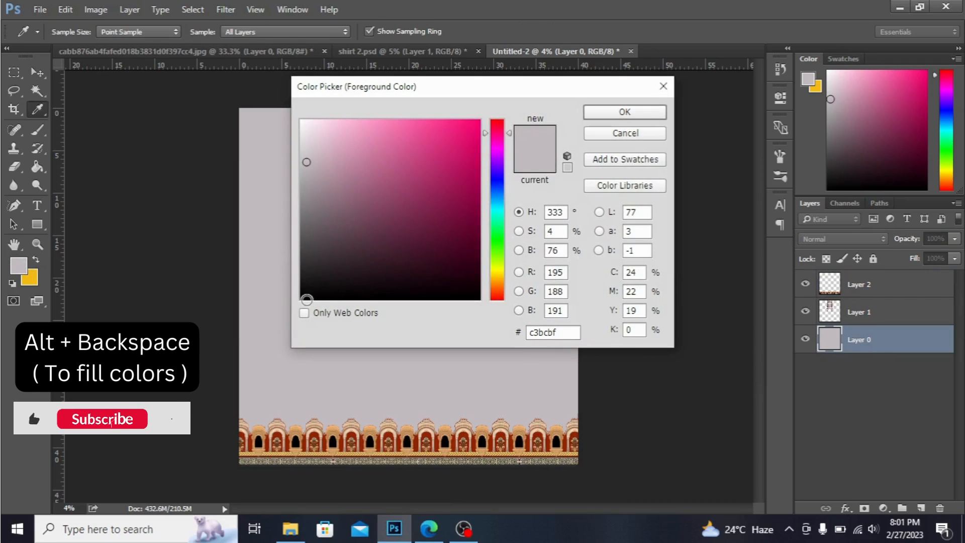
left_click(607, 118)
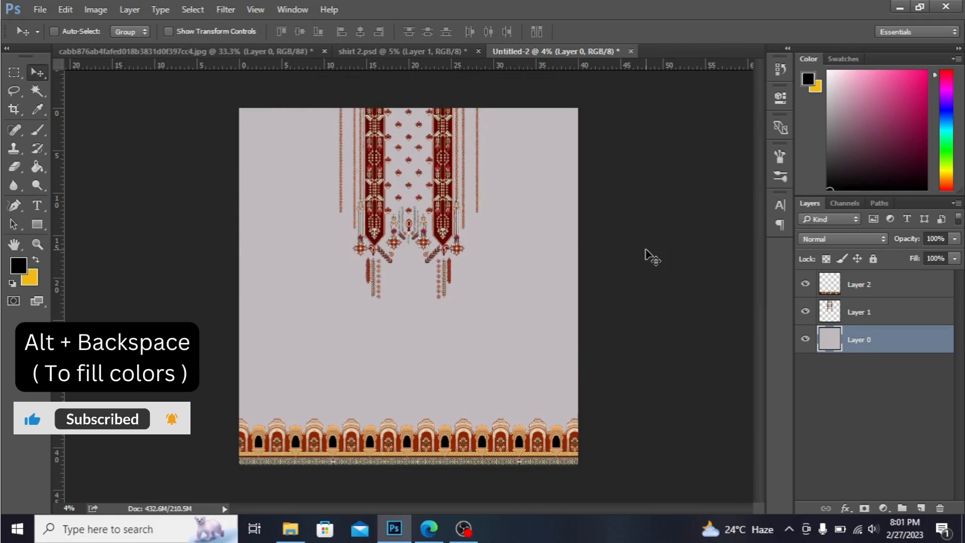
key("alt+BackSpace")
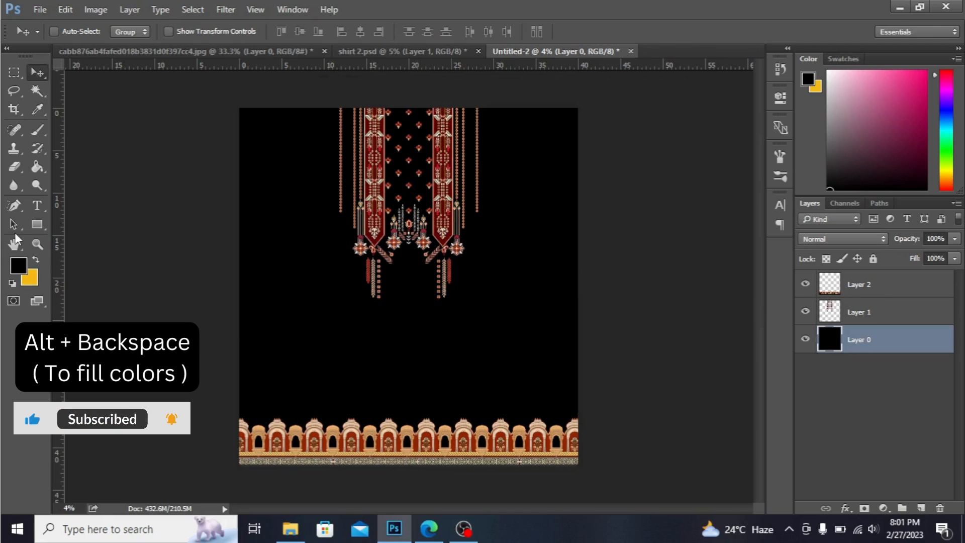
- Set the foreground colour to dark grey #535152 and fill Layer 0 with it
left_click(18, 265)
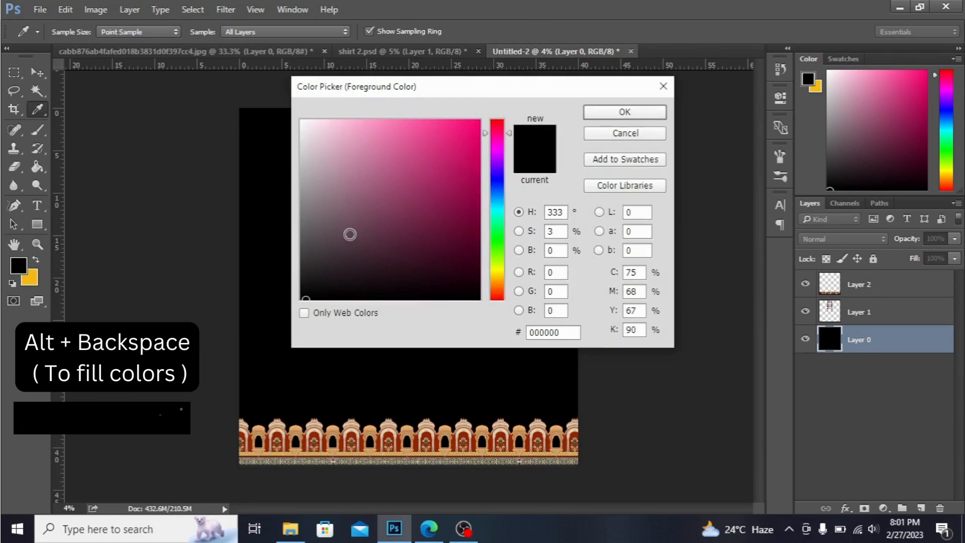
left_click(304, 241)
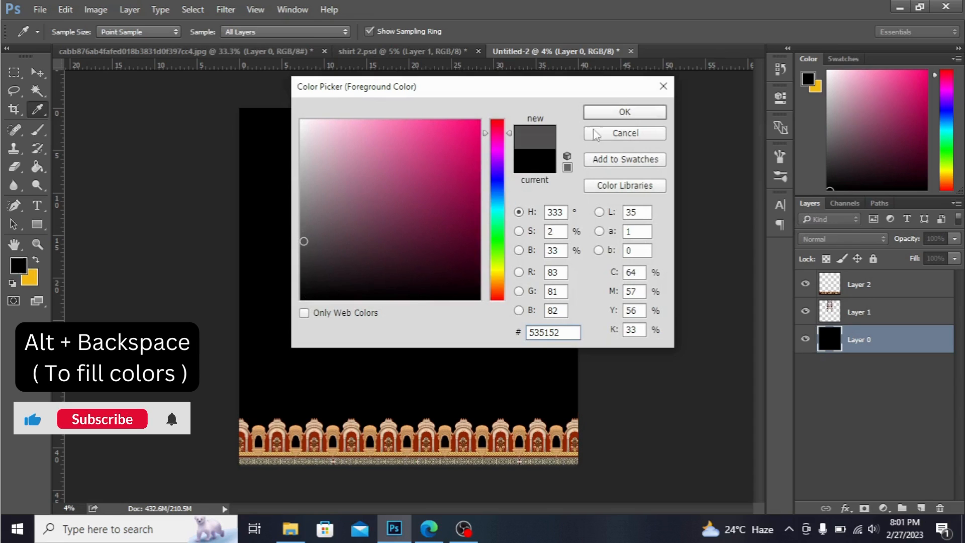
left_click(604, 110)
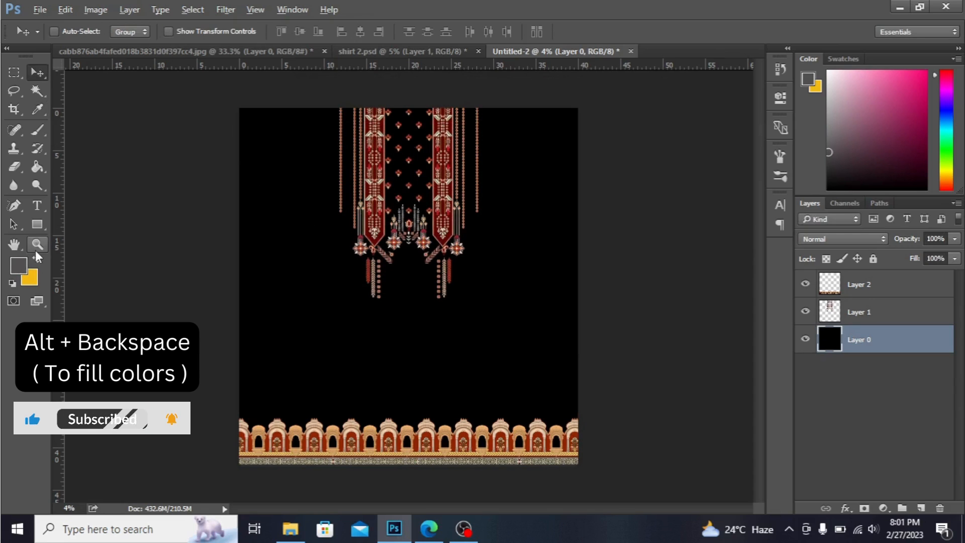
key("alt+BackSpace")
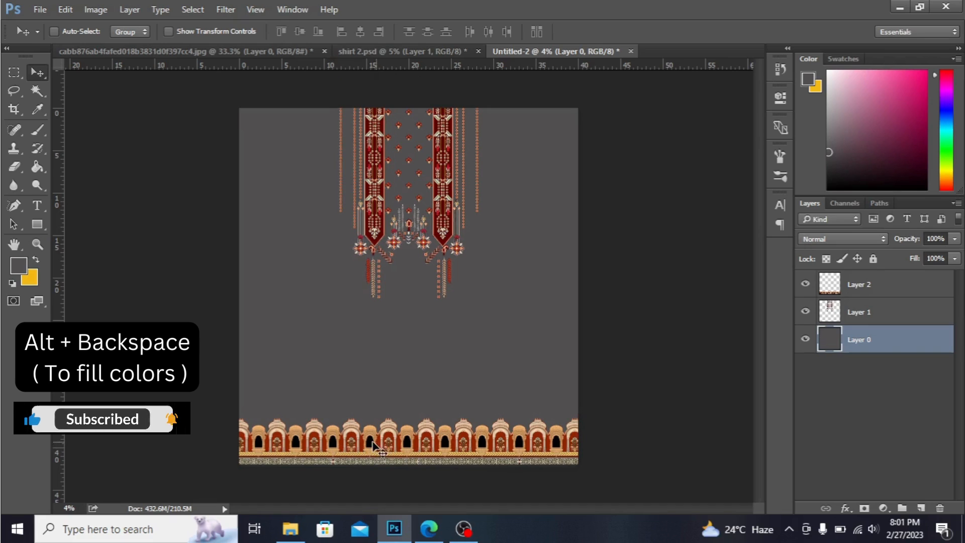
- Choose a pale yellow foreground colour with hue 62° and fill Layer 0 with it
left_click(14, 267)
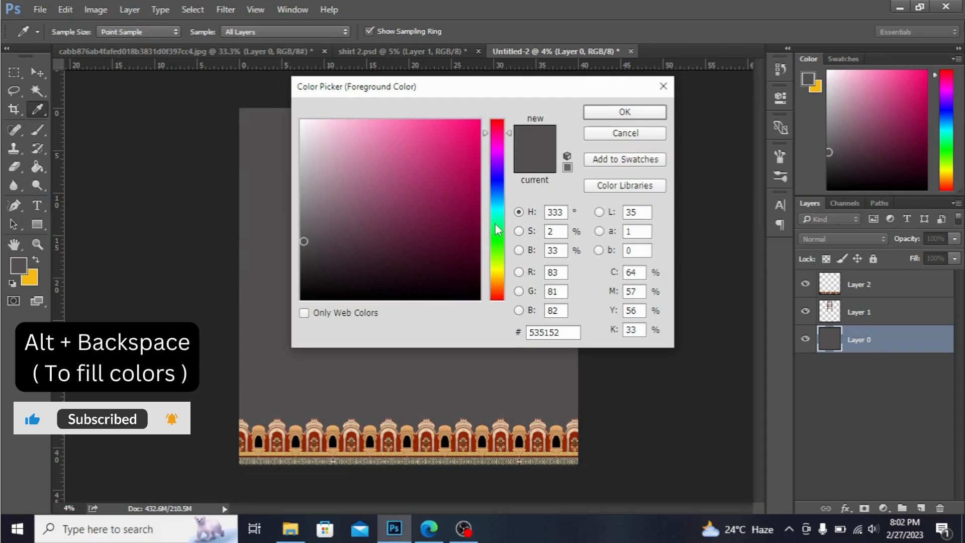
left_click(496, 269)
left_click(370, 123)
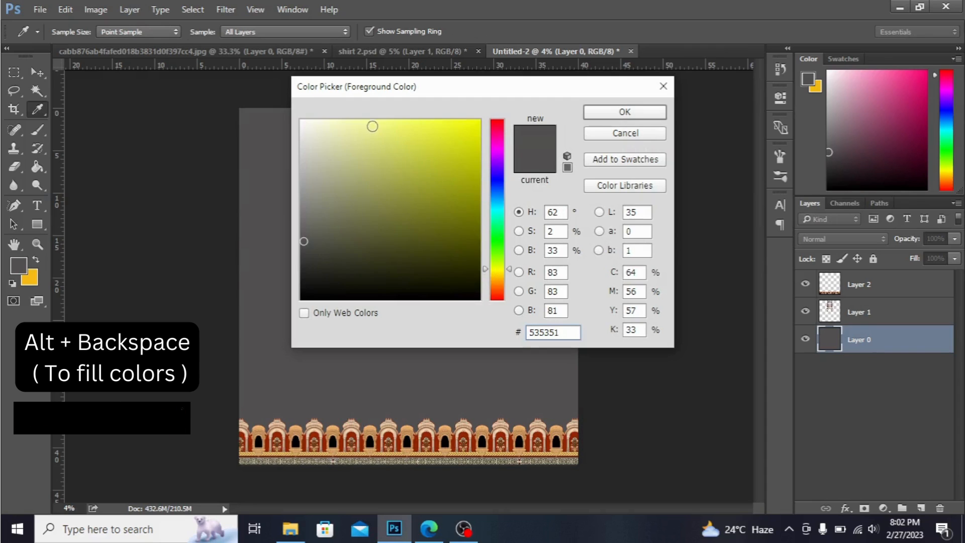
left_click(612, 112)
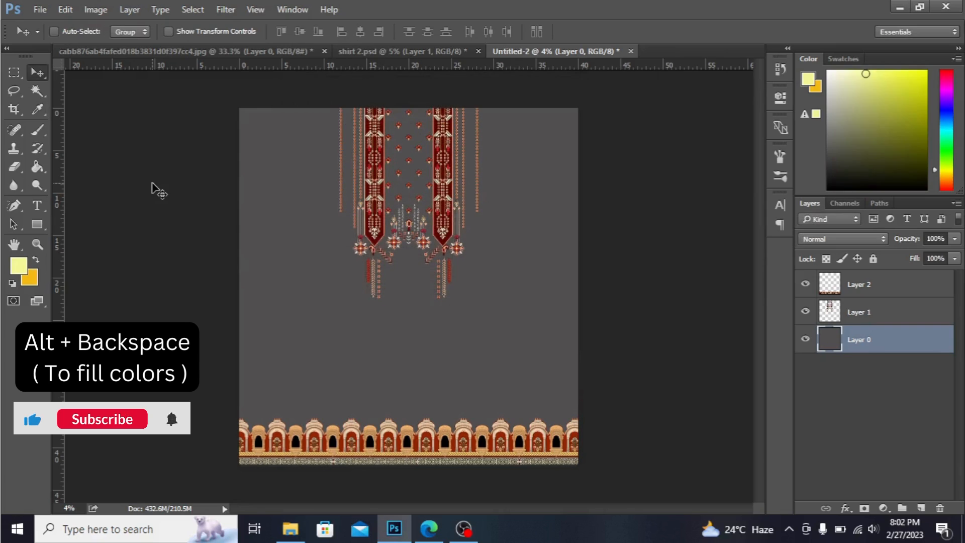
key("alt+BackSpace")
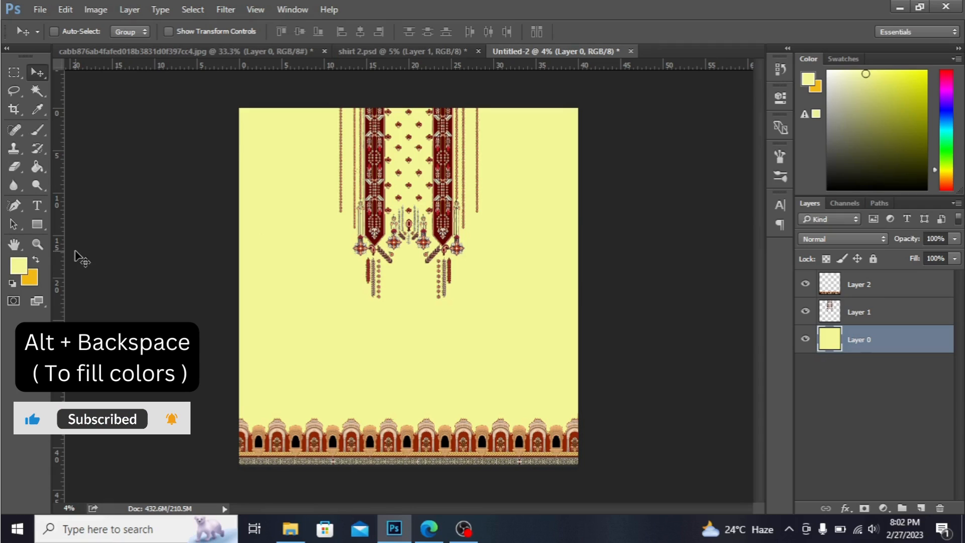
- Sample the golden tan from the arch border with the Eyedropper and fill Layer 0 with it
left_click(40, 111)
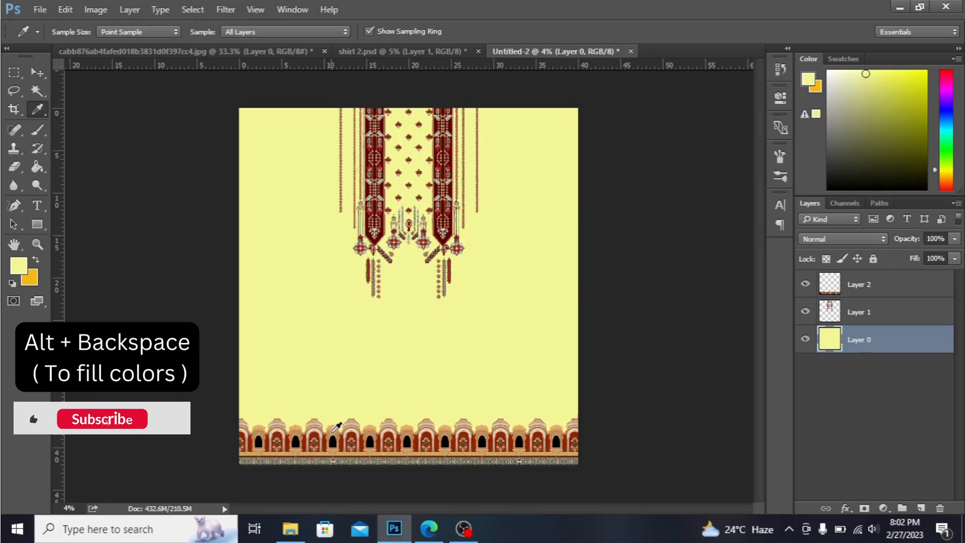
left_click(333, 436)
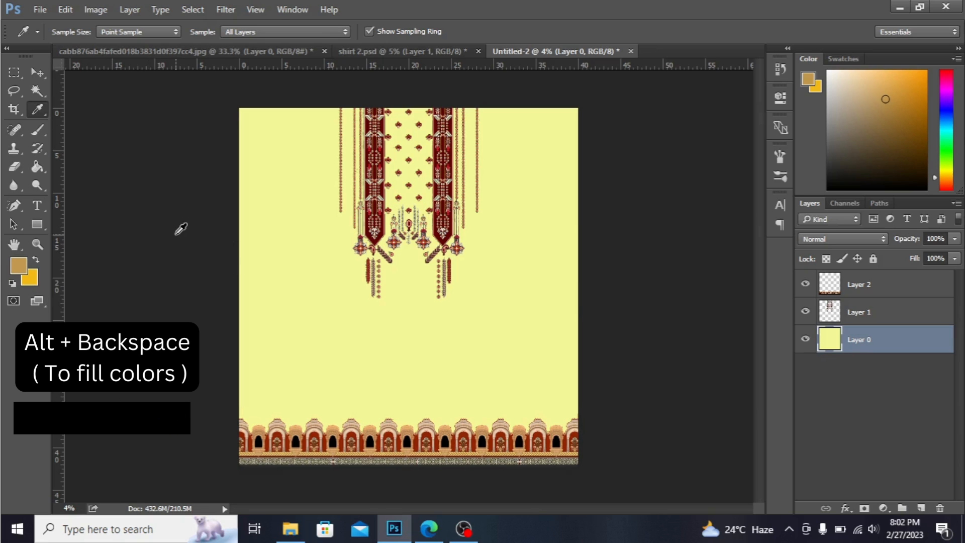
key("alt+BackSpace")
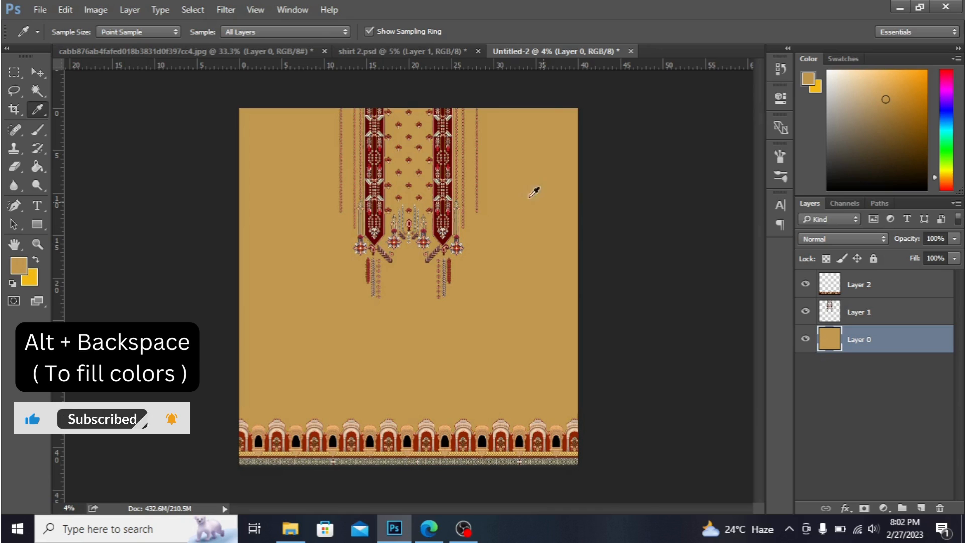
- Sample the light beige from an arch in the bottom border and fill Layer 0 with it
left_click(386, 428)
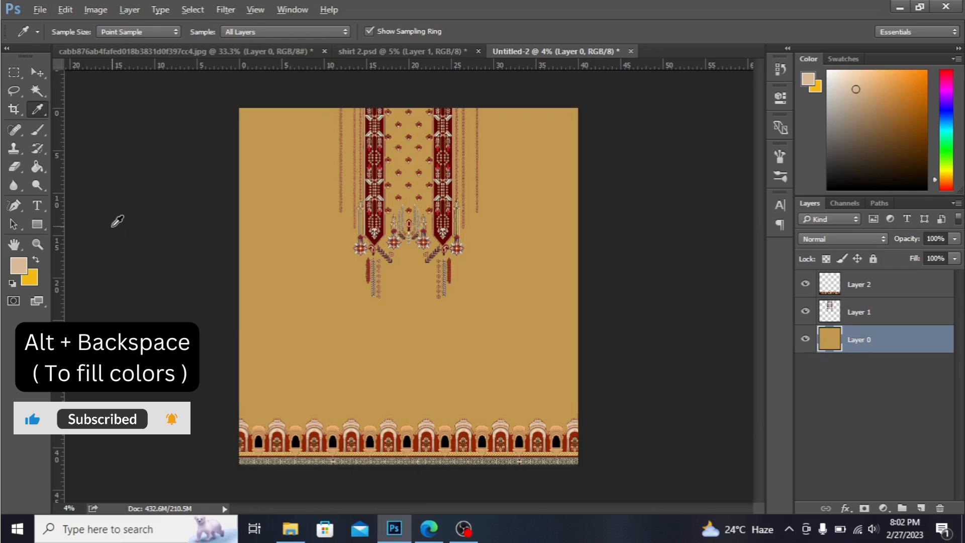
key("alt+BackSpace")
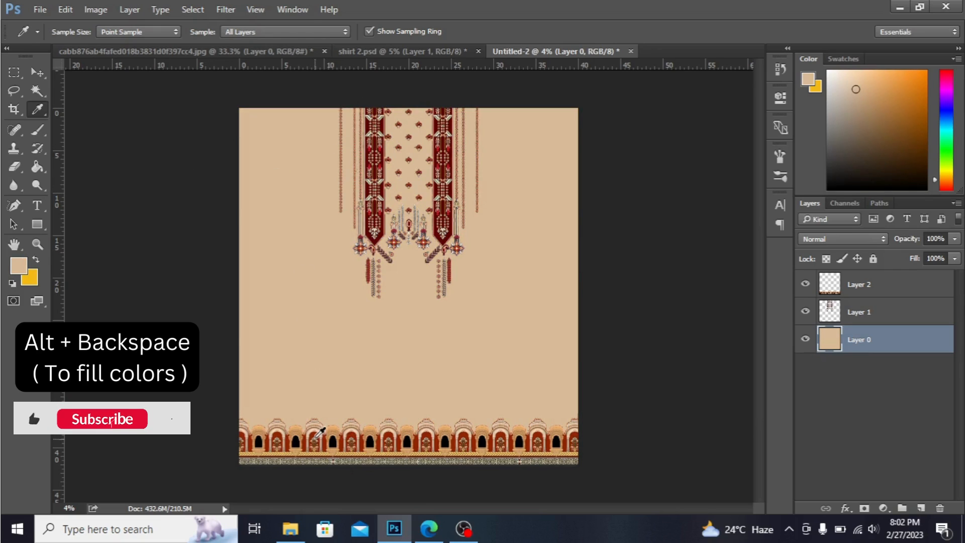
- Sample the dark red from the arch border and fill Layer 0, and repeat the fill with the border's pale cream
left_click(318, 431)
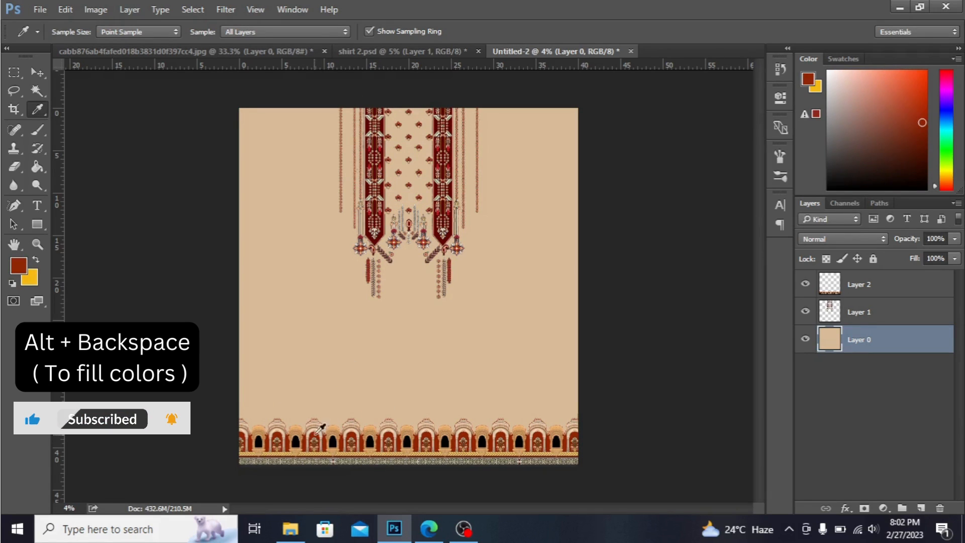
key("alt+BackSpace")
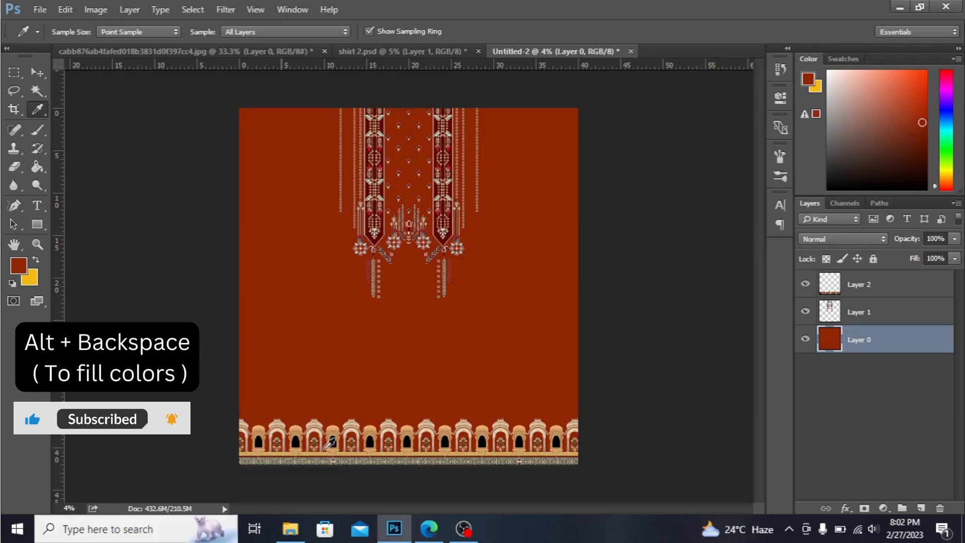
left_click(329, 457)
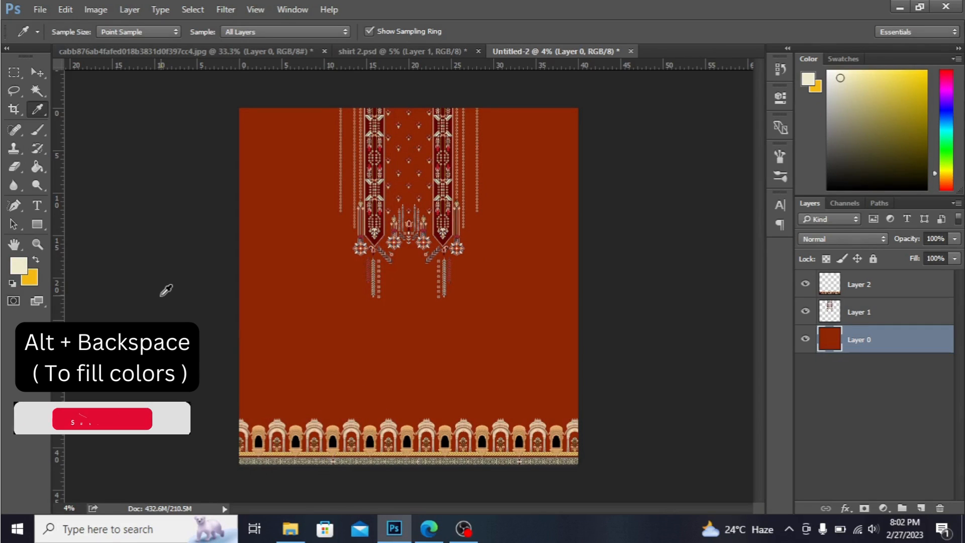
key("alt+BackSpace")
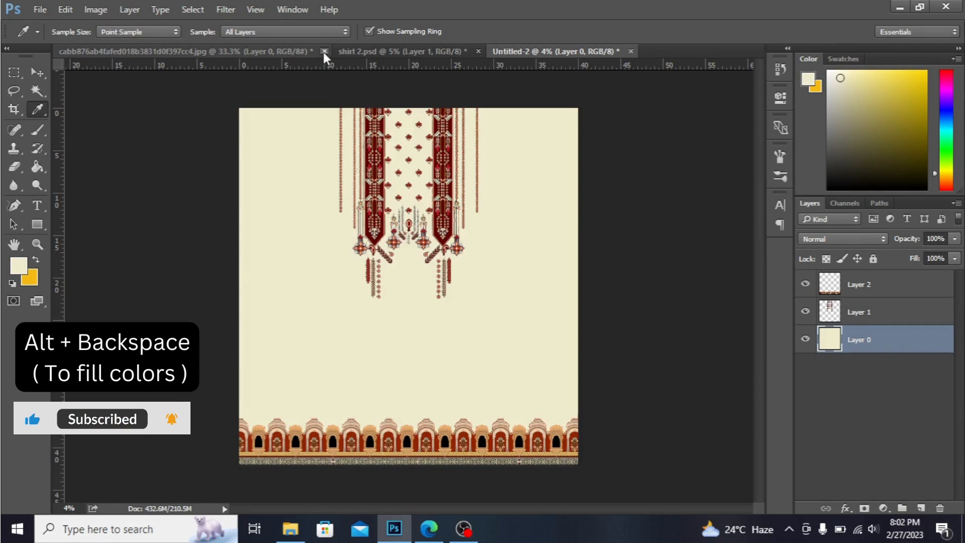
- Set the foreground colour to mid grey #646462 and fill Layer 0 with it
left_click(18, 266)
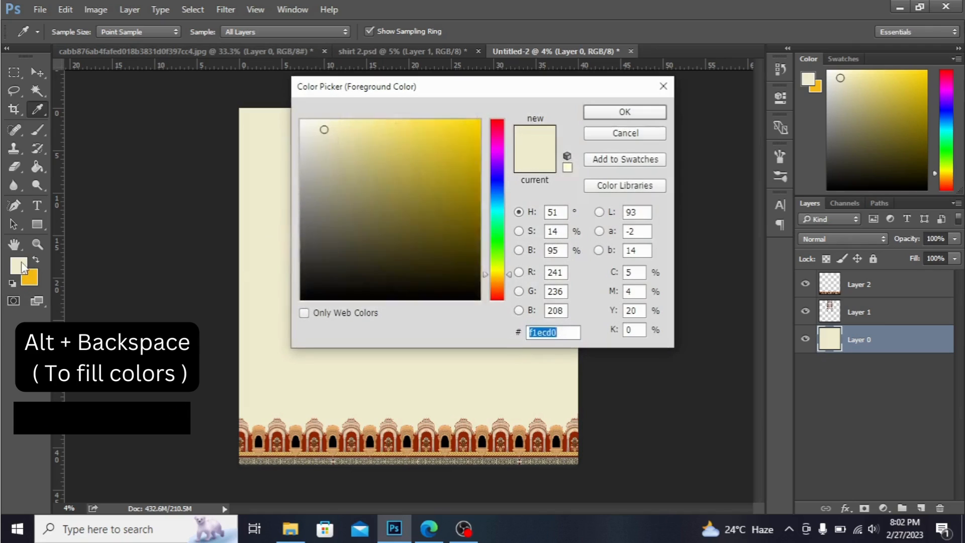
left_click(303, 229)
left_click(612, 111)
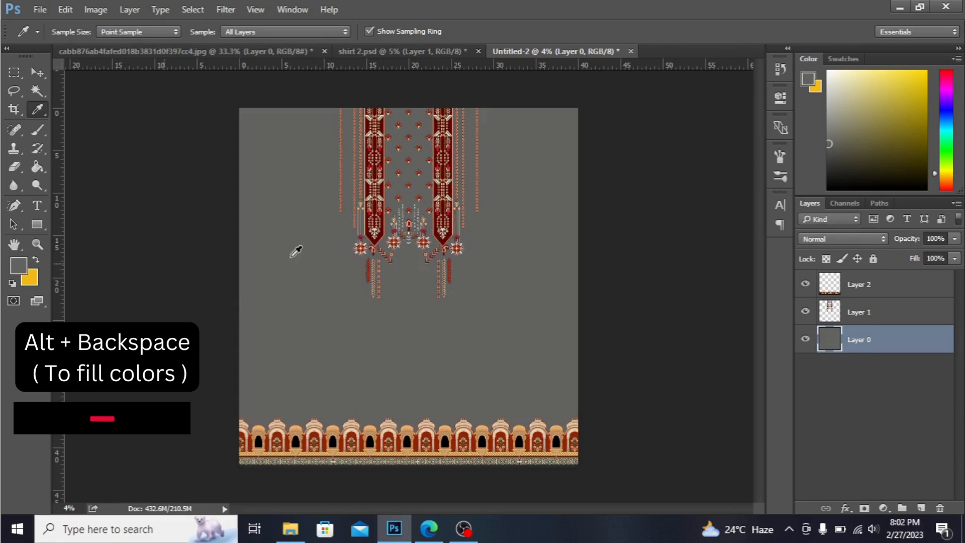
- Set the foreground colour to dark olive brown #2c291b and fill Layer 0 with it
left_click(19, 265)
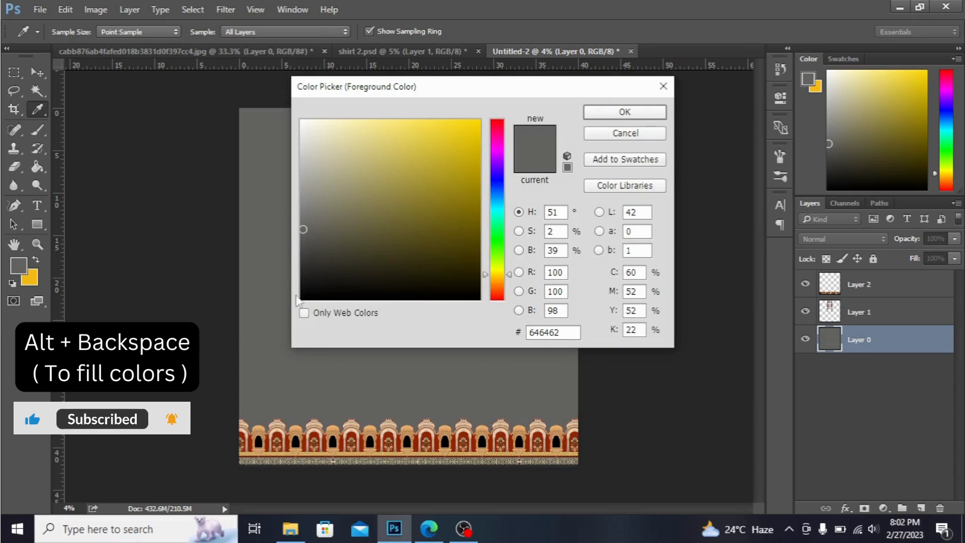
left_click(370, 269)
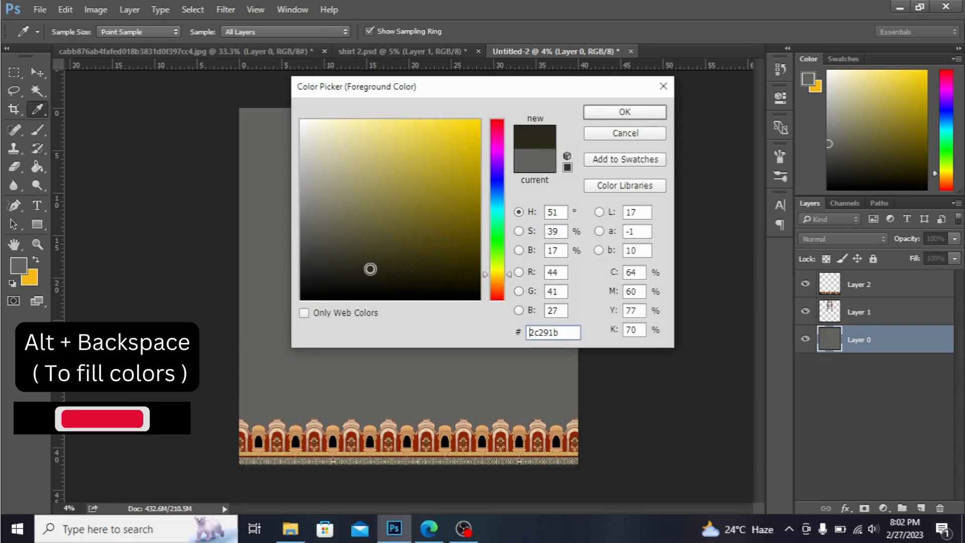
left_click(646, 112)
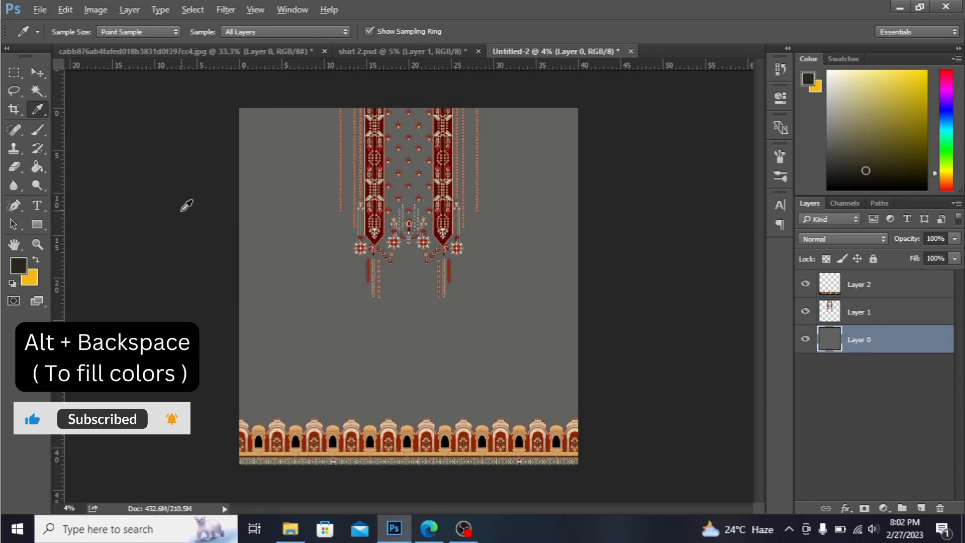
key("alt+BackSpace")
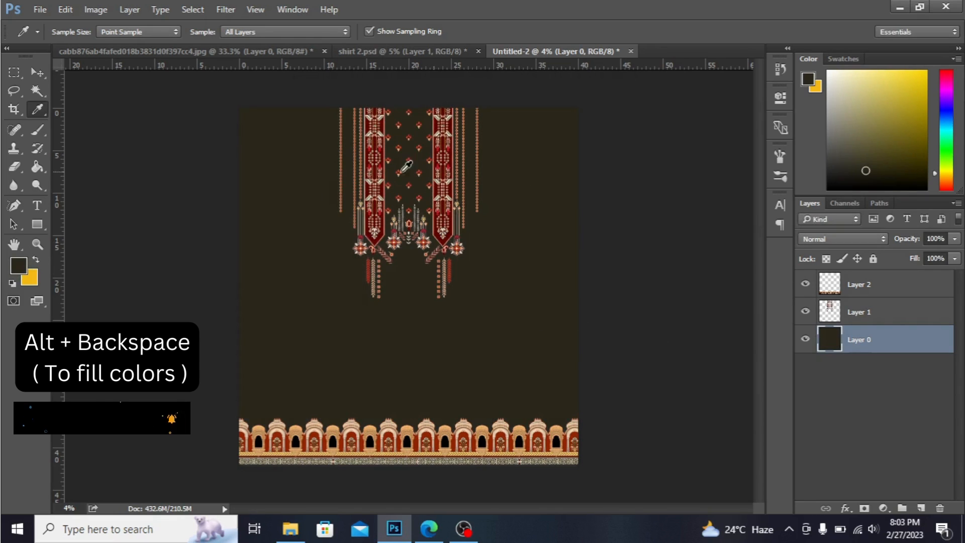
- Set the foreground colour to near-black #030303, fill Layer 0 with it, and hide the neckline on Layer 1
left_click(19, 266)
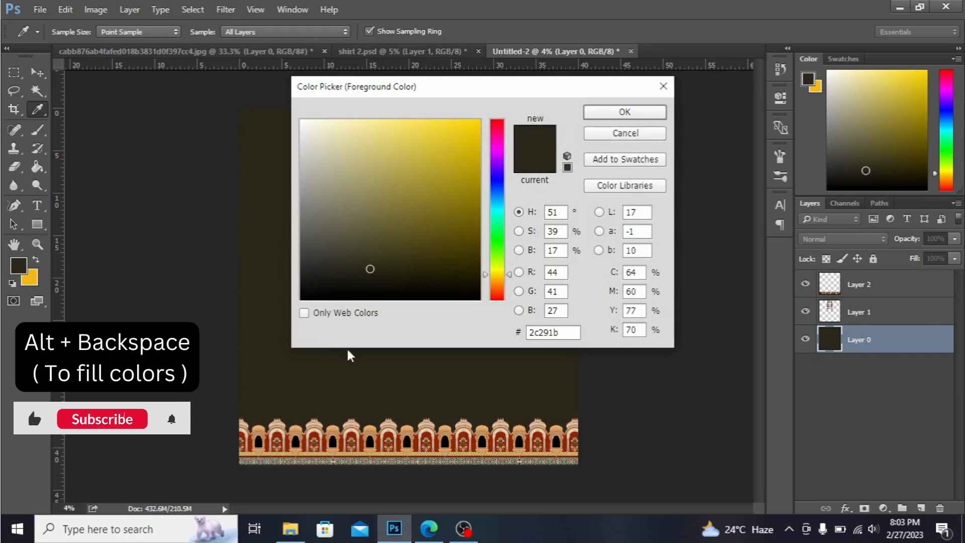
left_click_drag(337, 294, 314, 293)
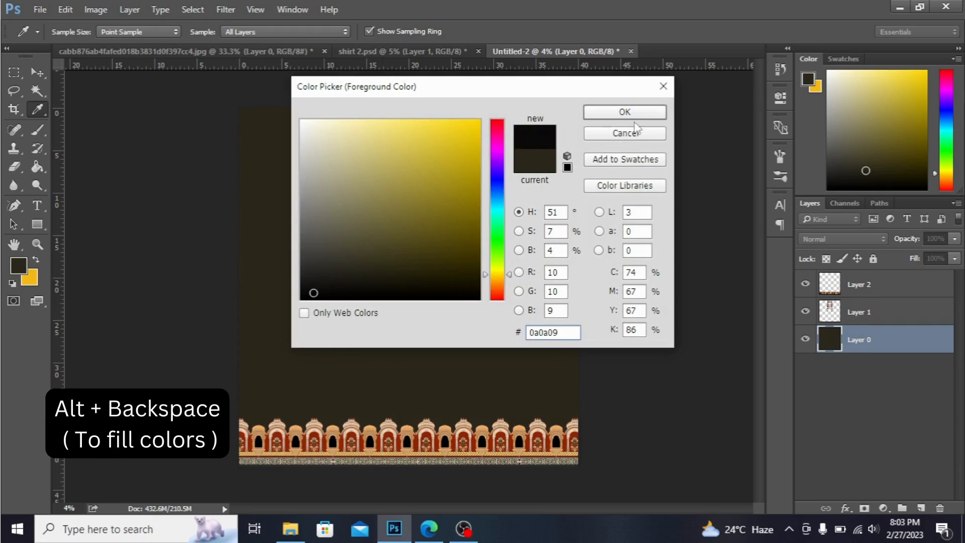
left_click(324, 297)
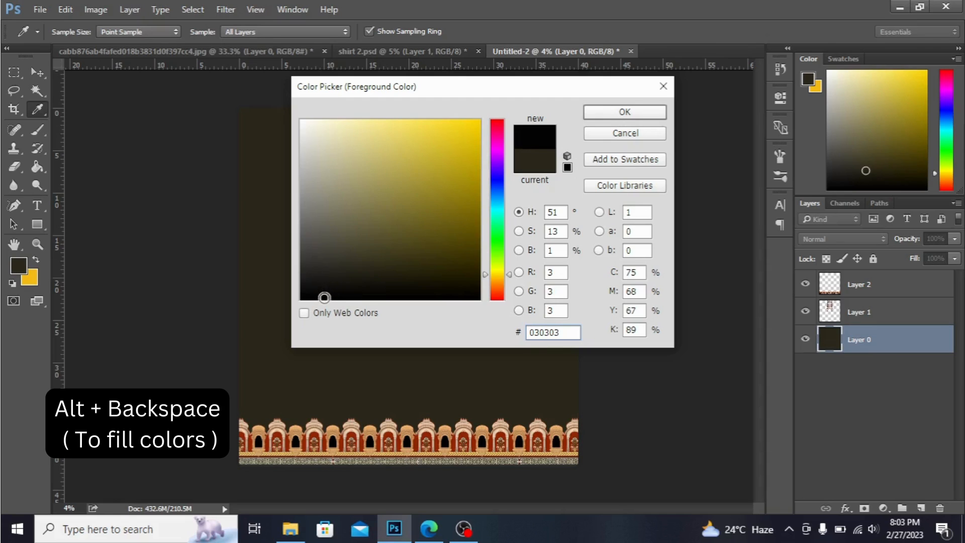
left_click(628, 113)
key("alt+BackSpace")
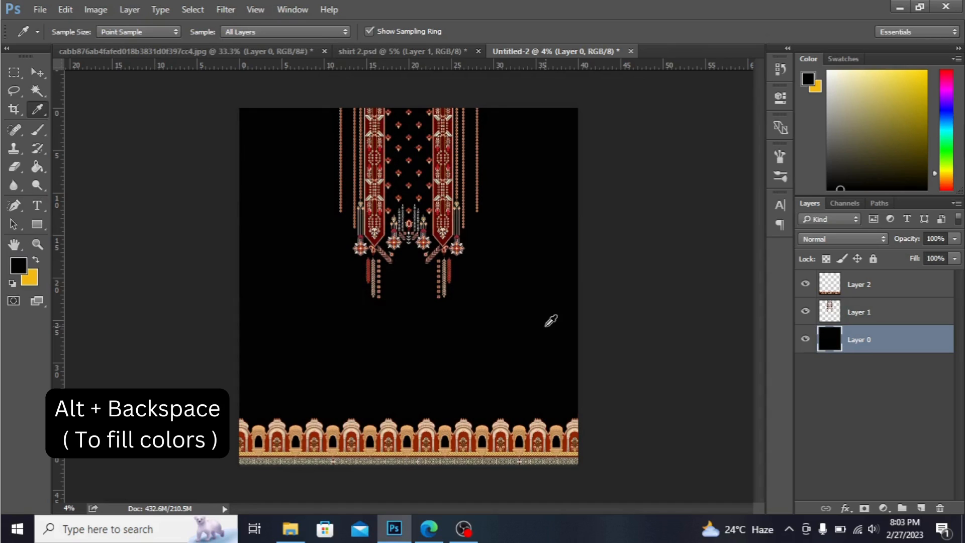
left_click_drag(598, 212, 803, 298)
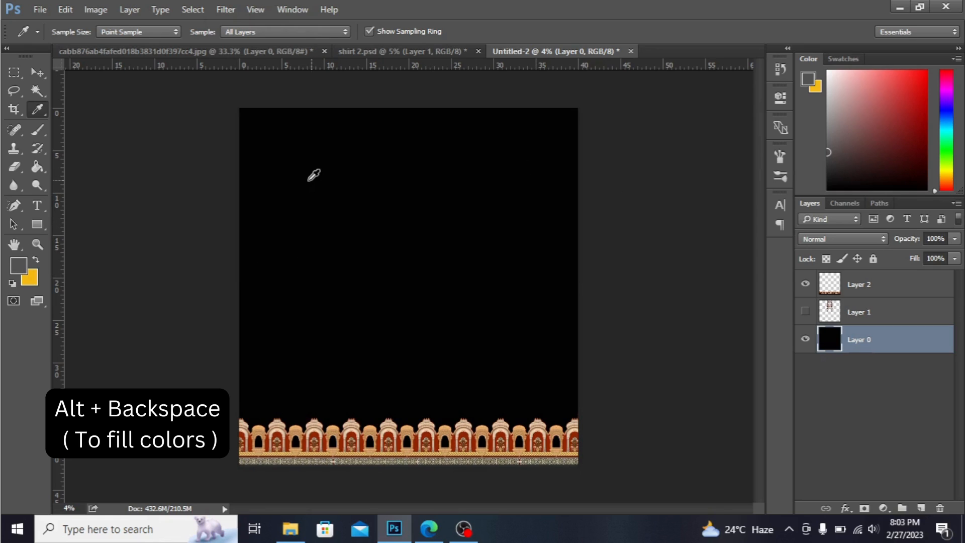
- Check the document's width, height and resolution in the Image Size settings, leave them as they are, and return to the Eyedropper
left_click(88, 8)
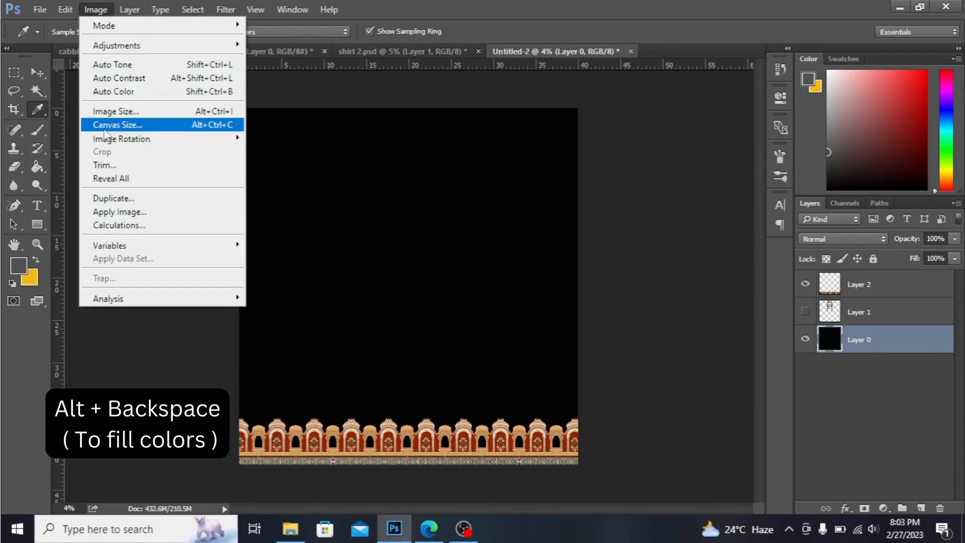
left_click(115, 111)
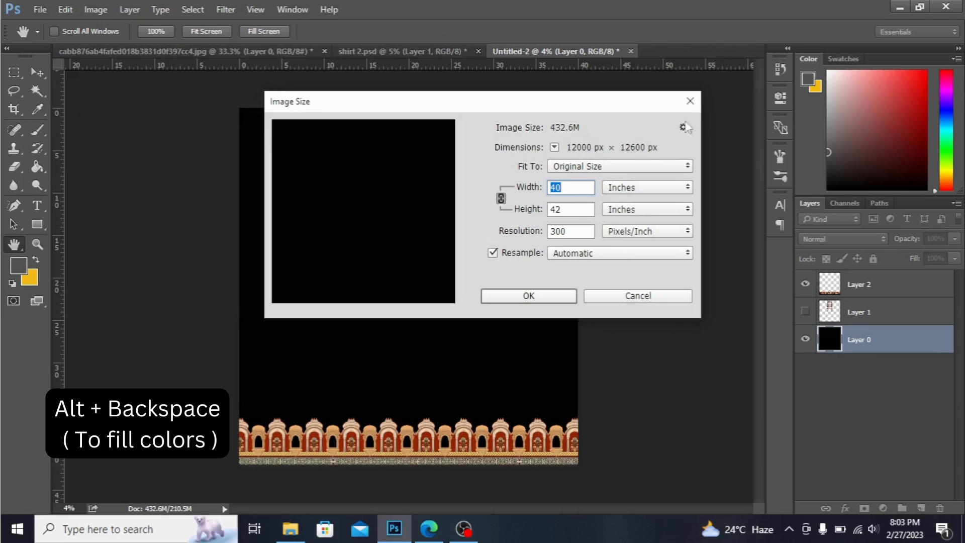
left_click(690, 101)
key("i")
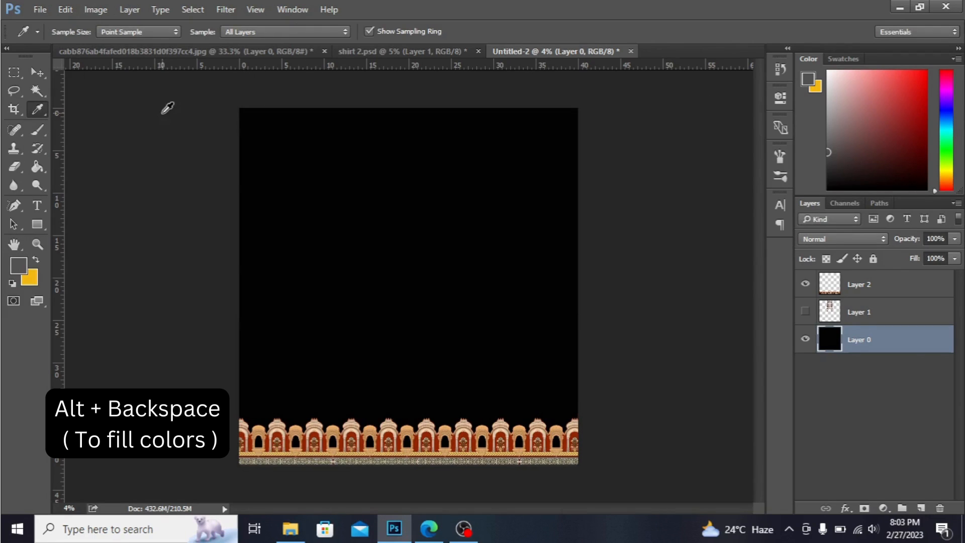